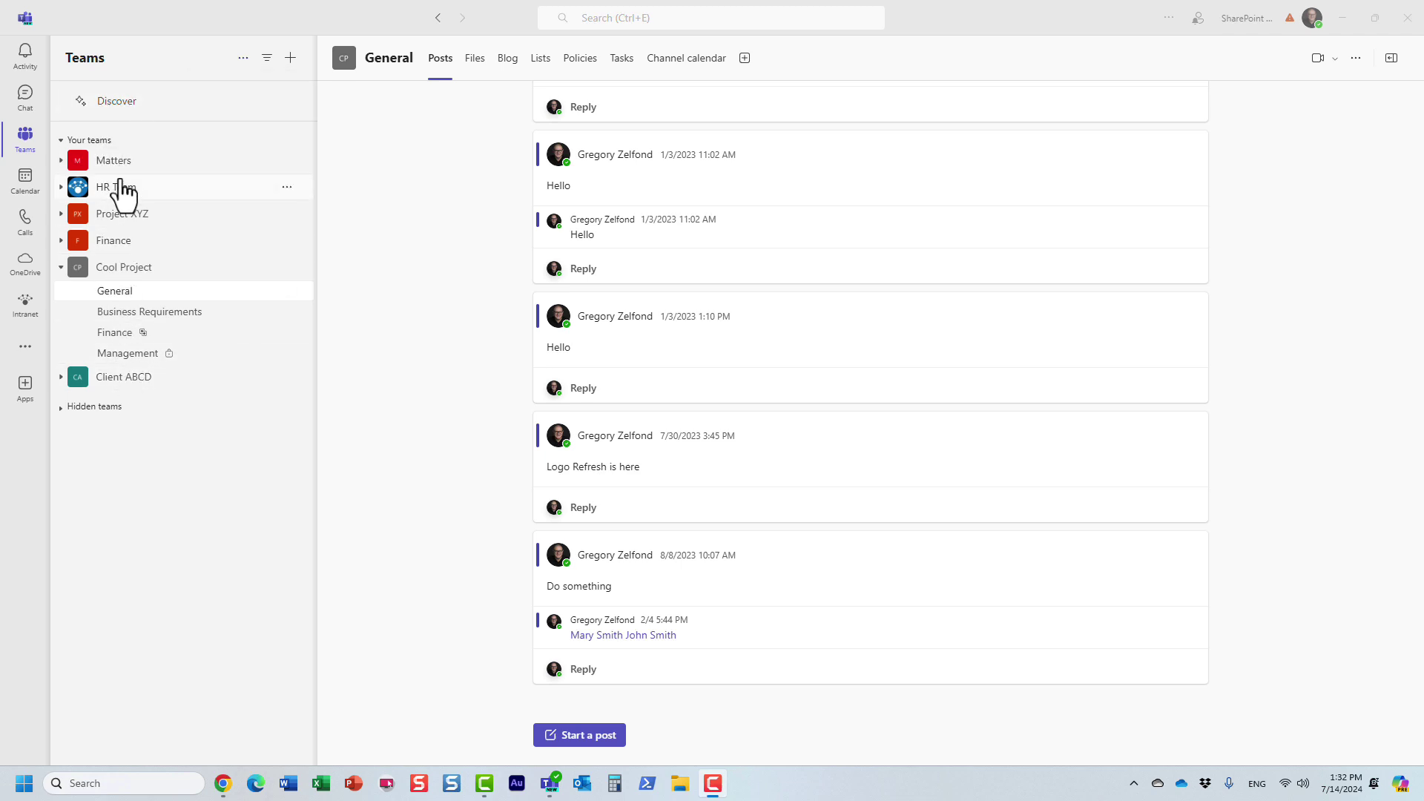
Open the overview of all teams and view the management options available for HR Team, including archiving
click(243, 58)
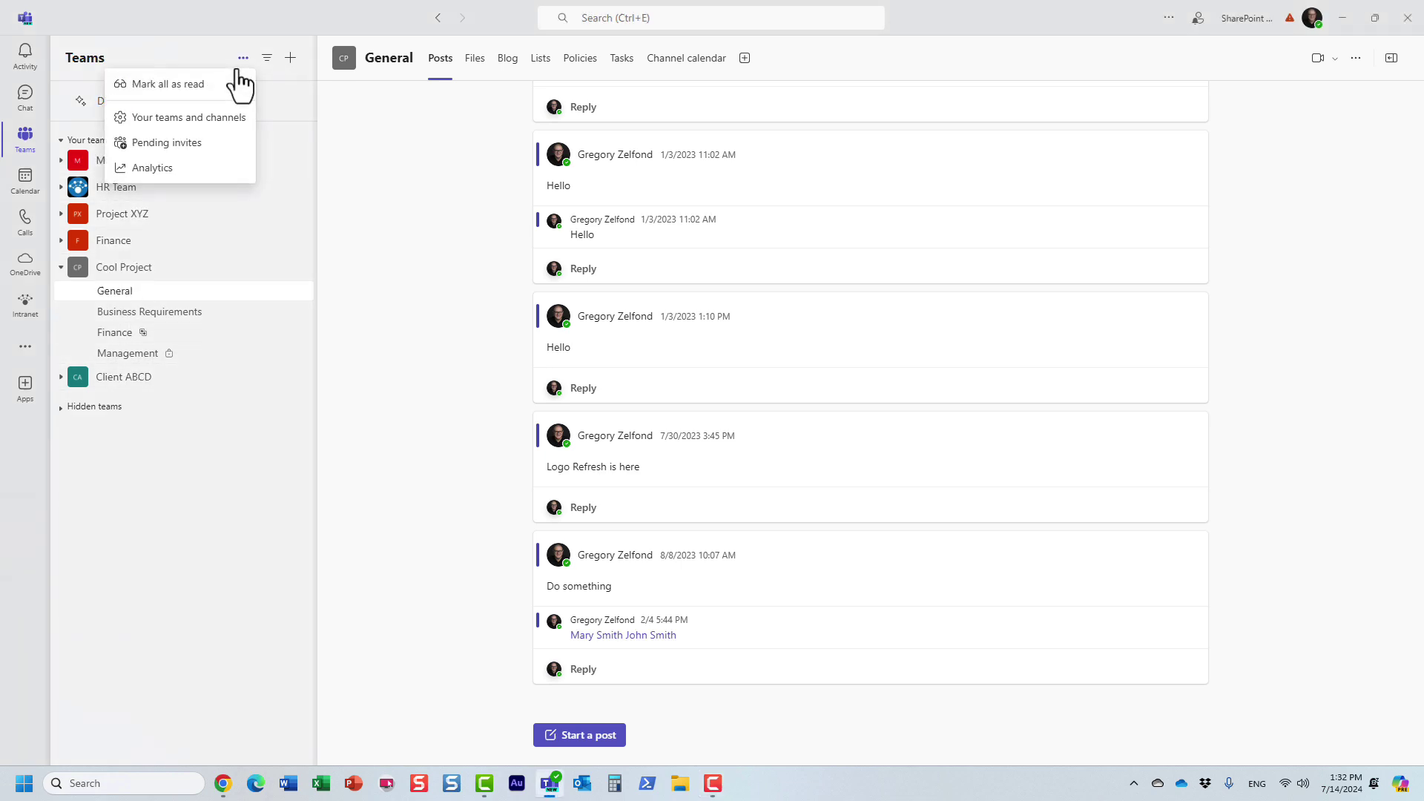
click(205, 125)
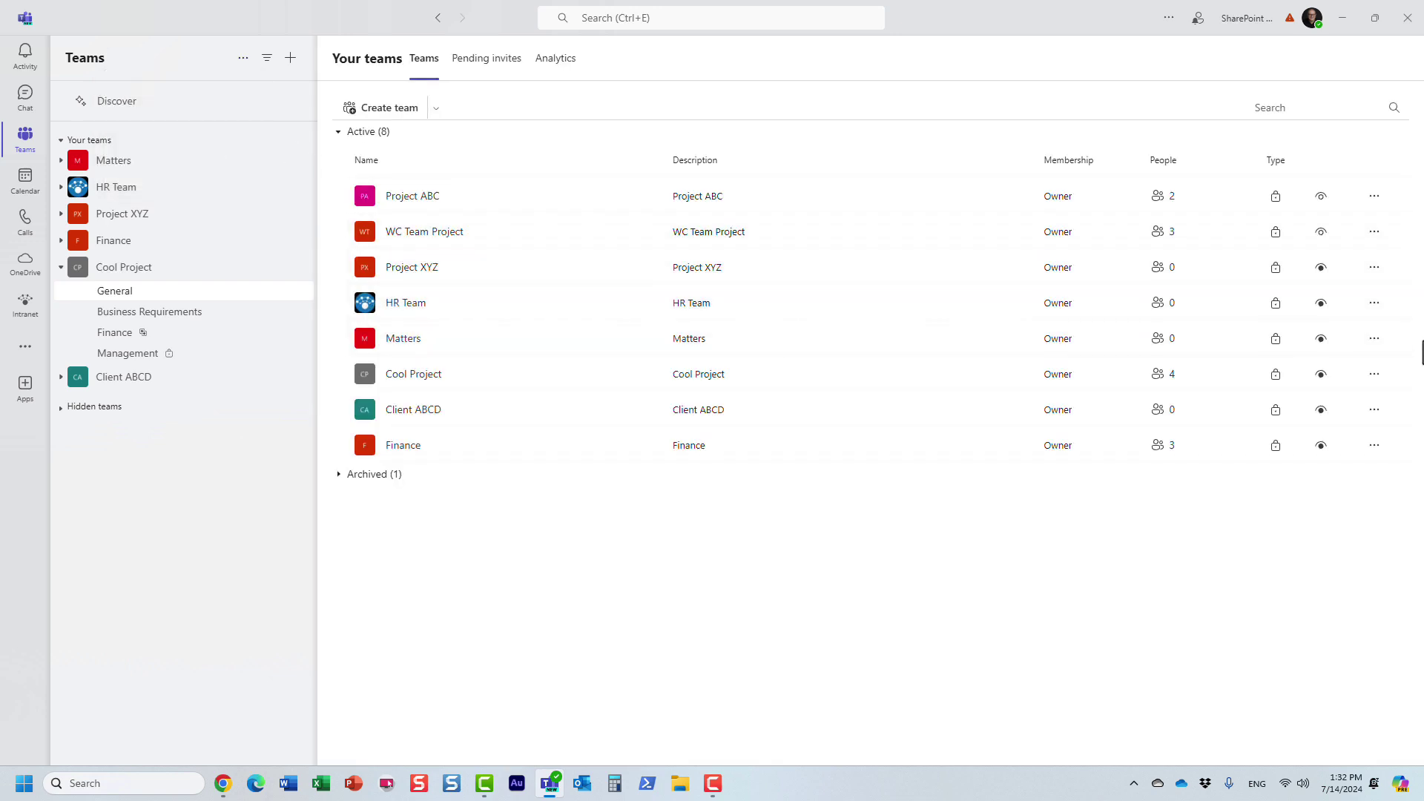
click(1374, 303)
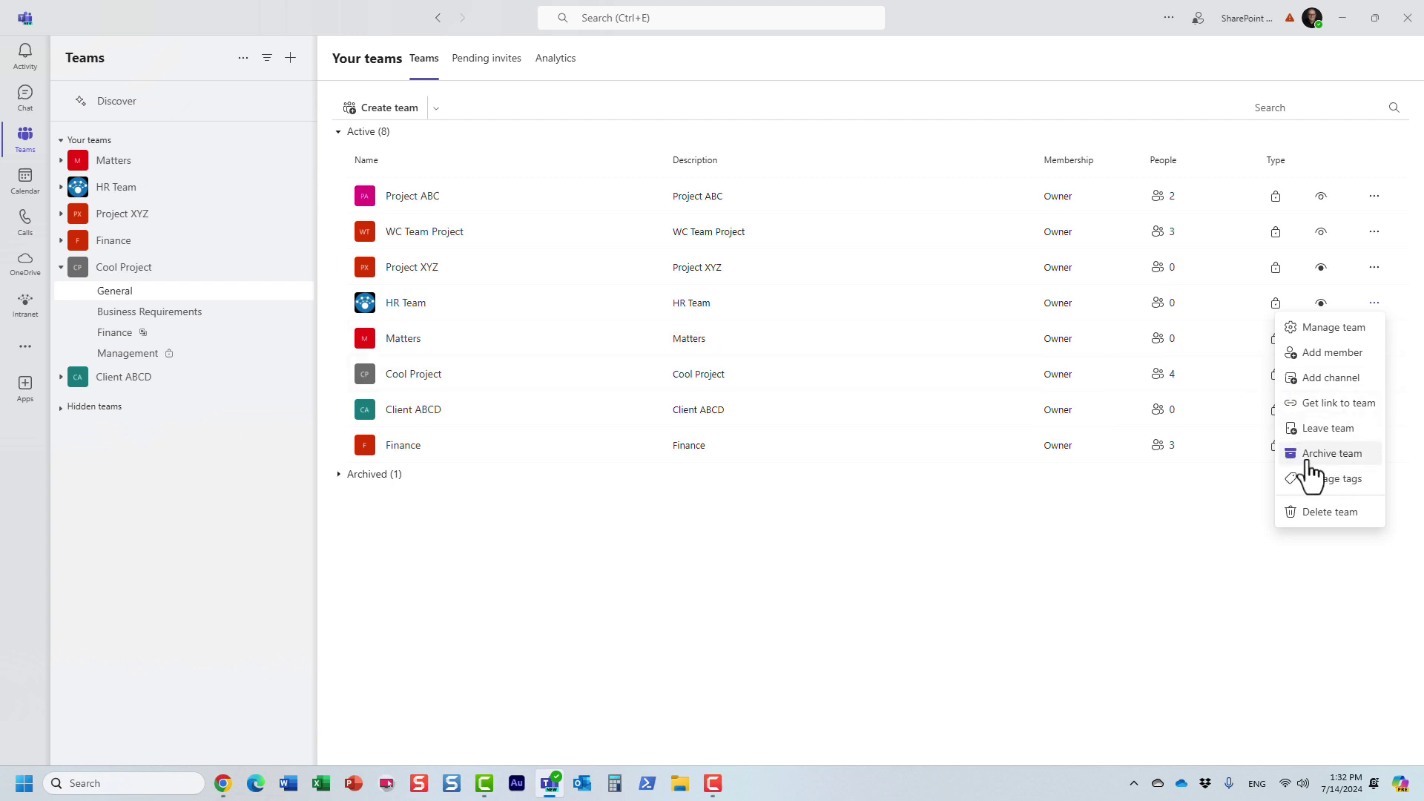
click(1073, 553)
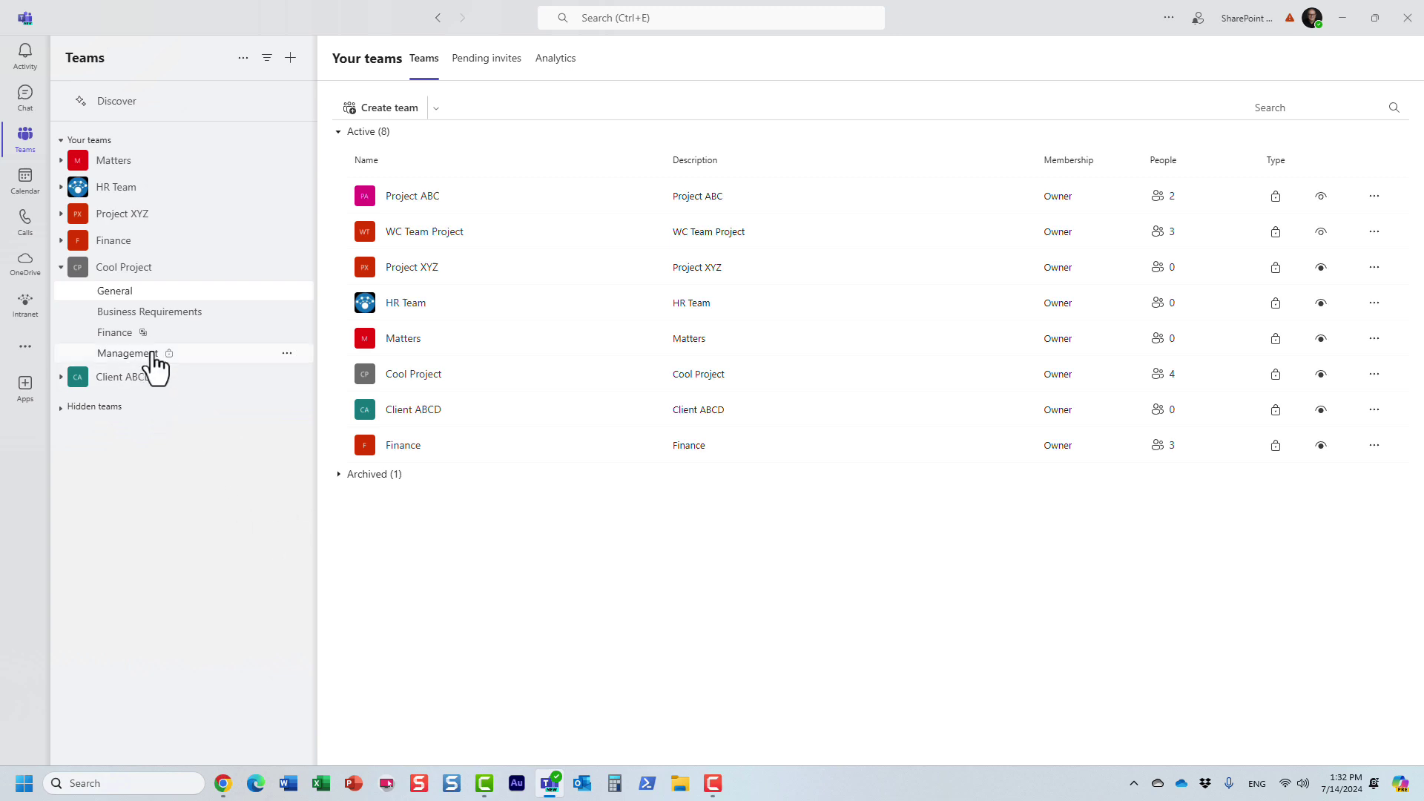
Return to the General channel of Cool Project and check the options offered for the whole team
click(147, 310)
click(144, 292)
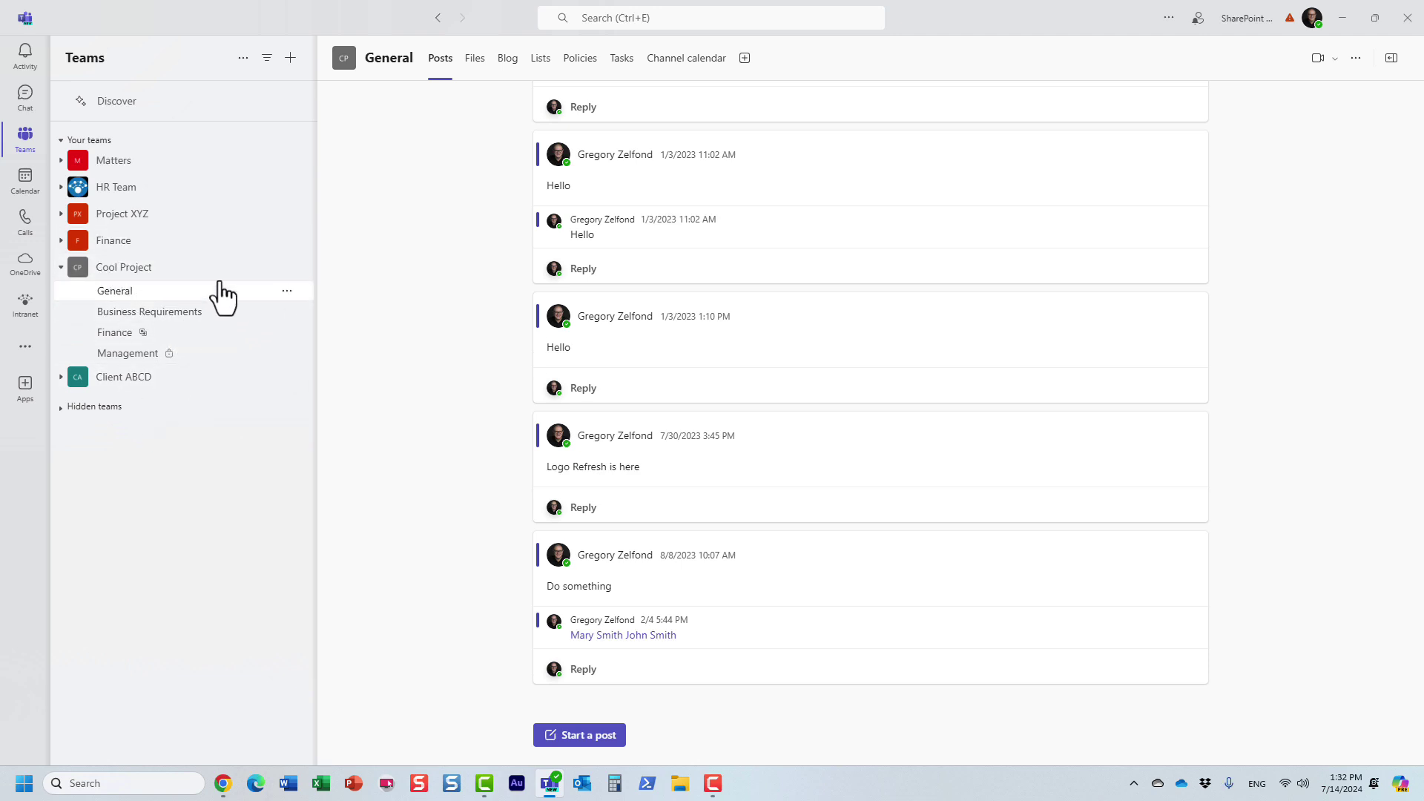
click(287, 267)
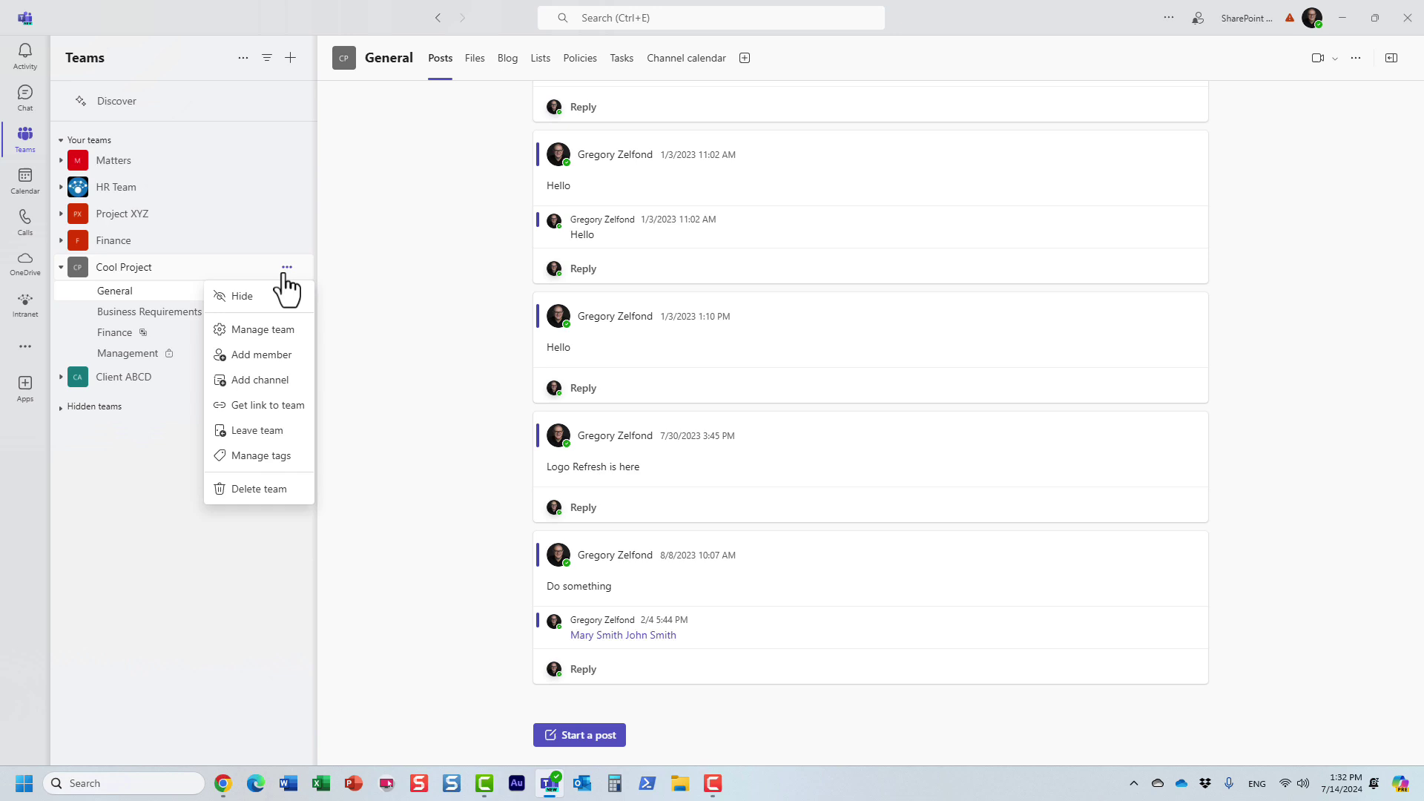
click(375, 376)
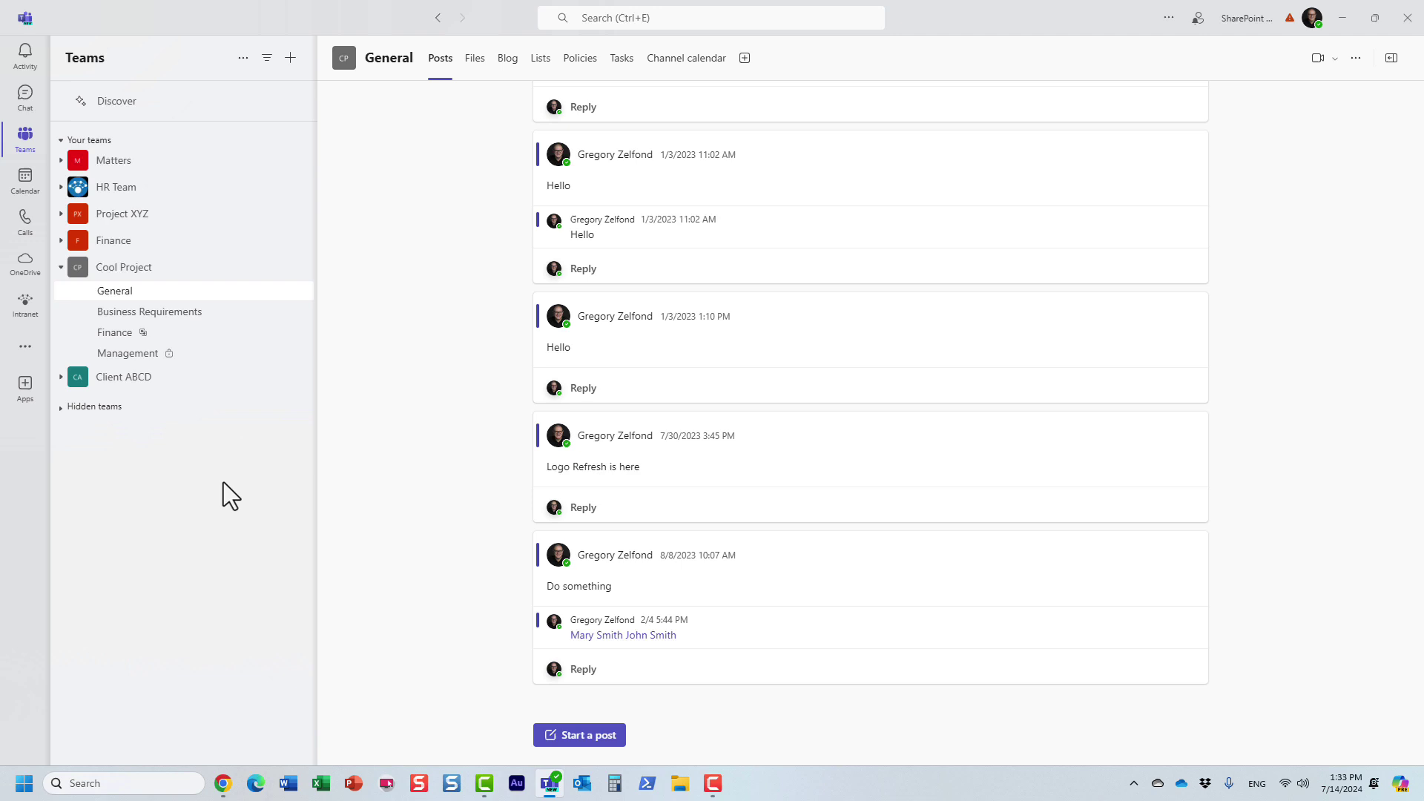
Archive the Business Requirements channel of Cool Project, making its SharePoint folder read-only for team members
click(182, 312)
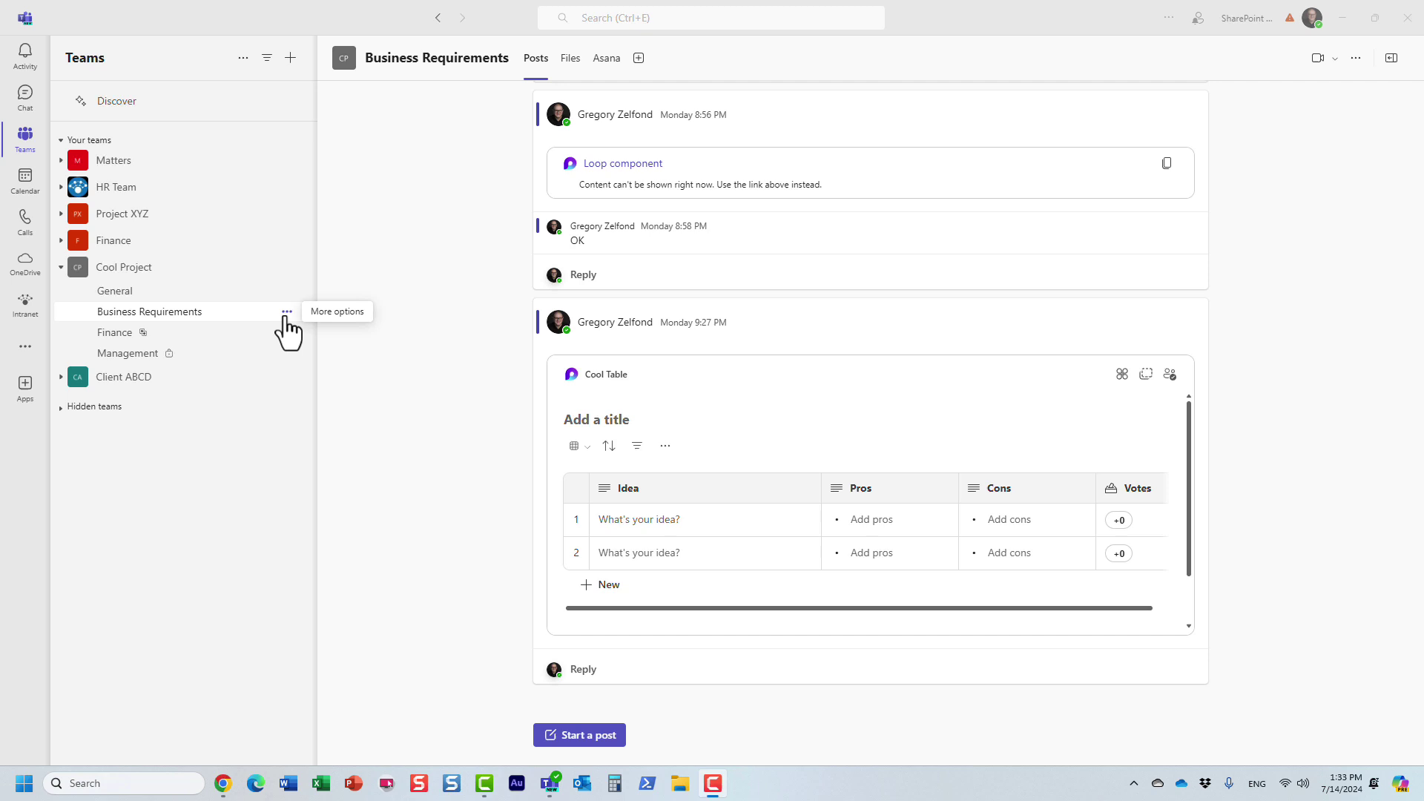
click(286, 312)
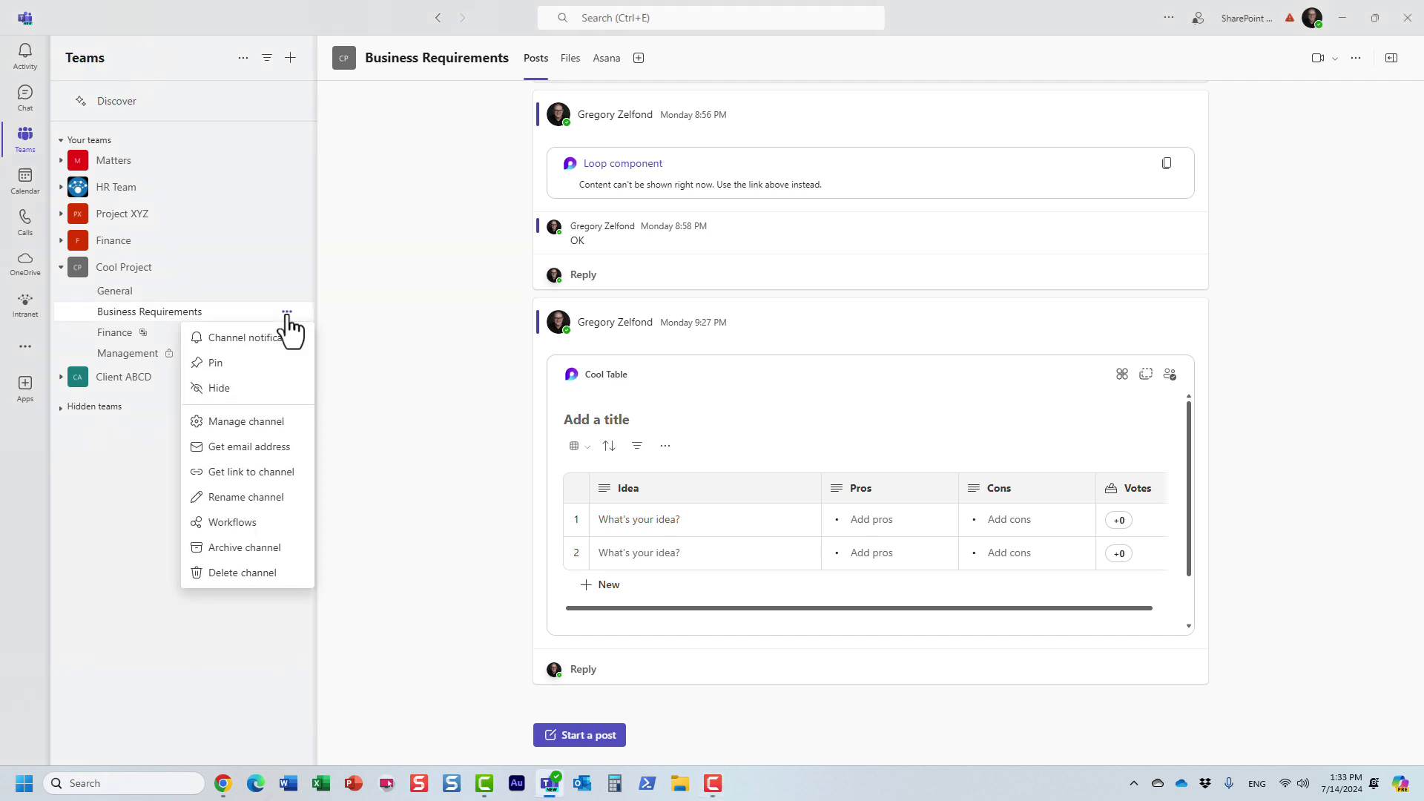
click(275, 549)
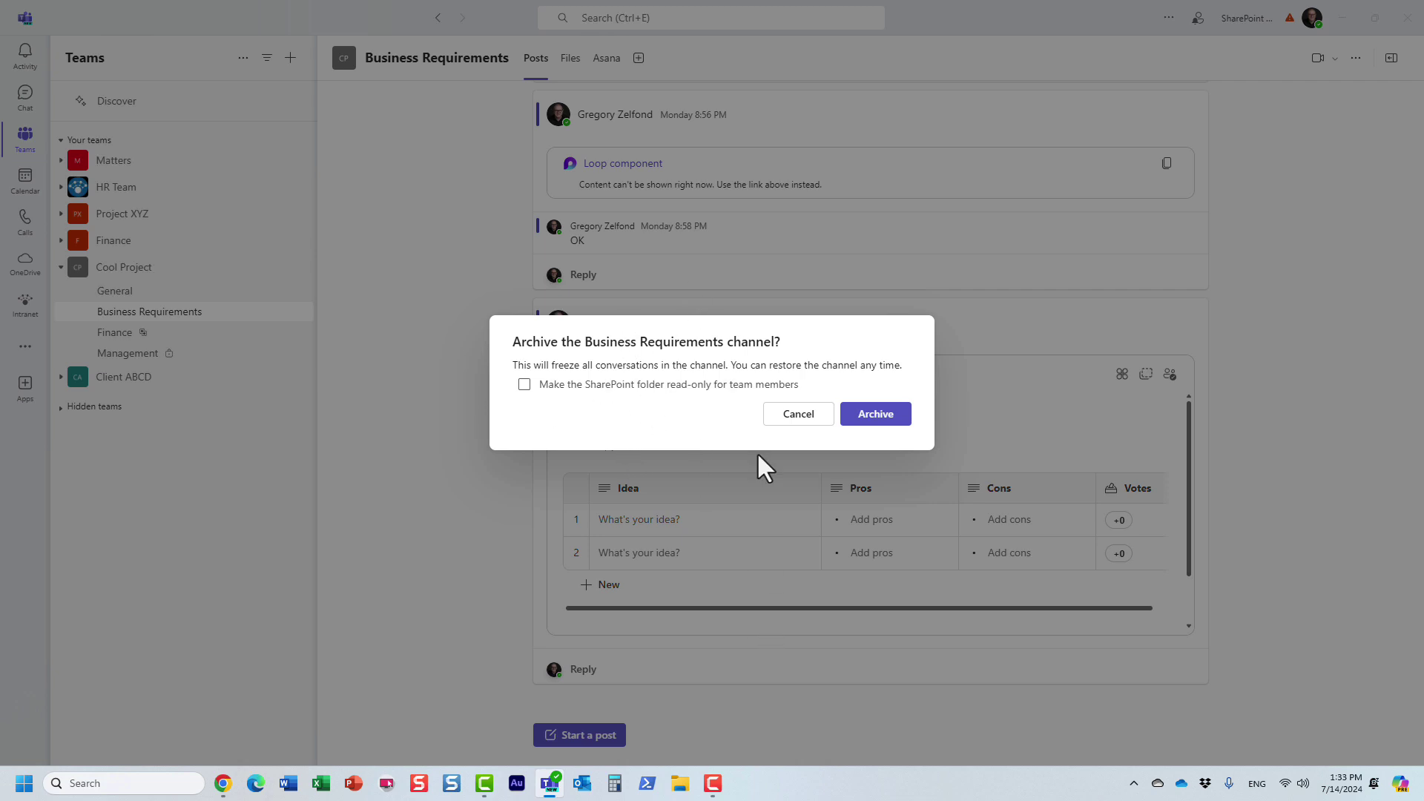
click(525, 385)
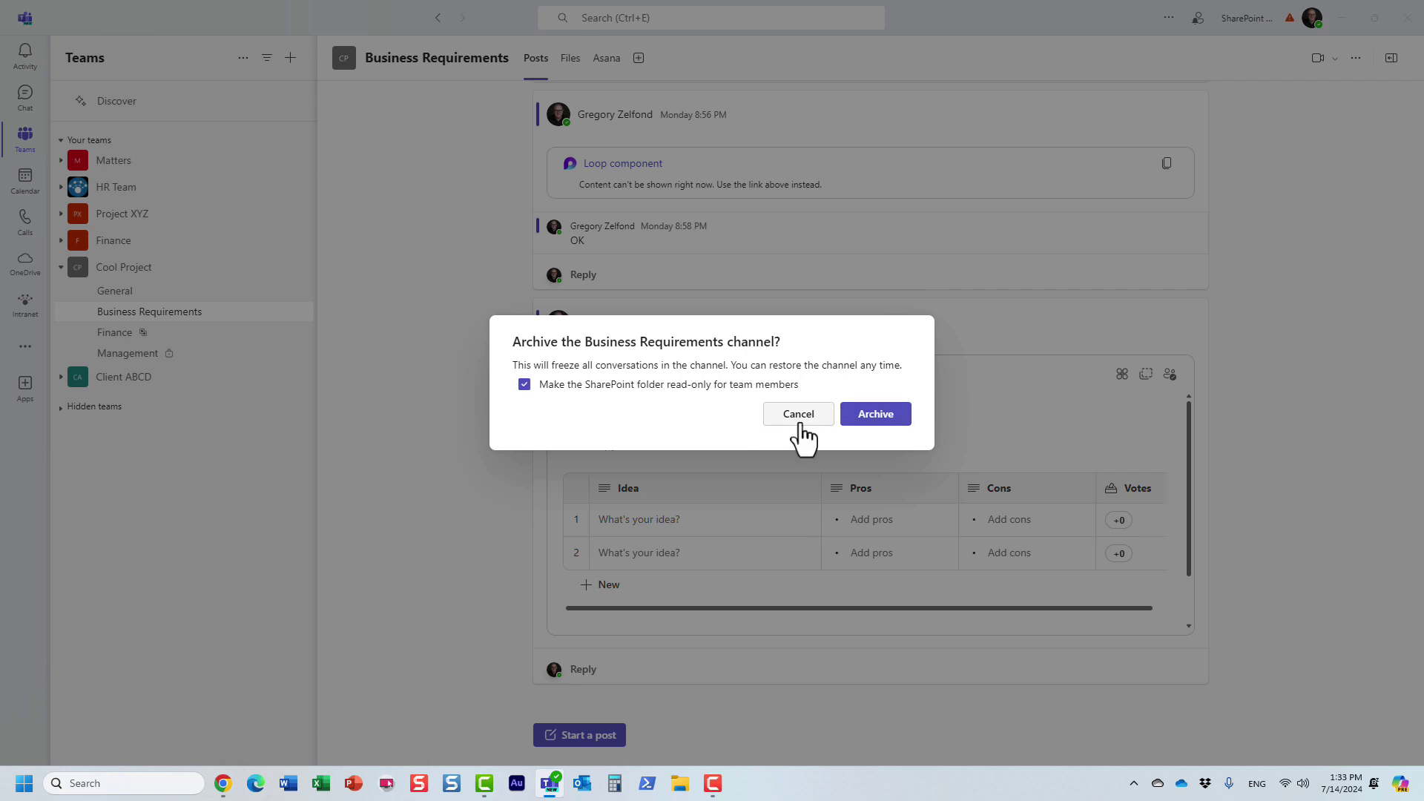
click(875, 417)
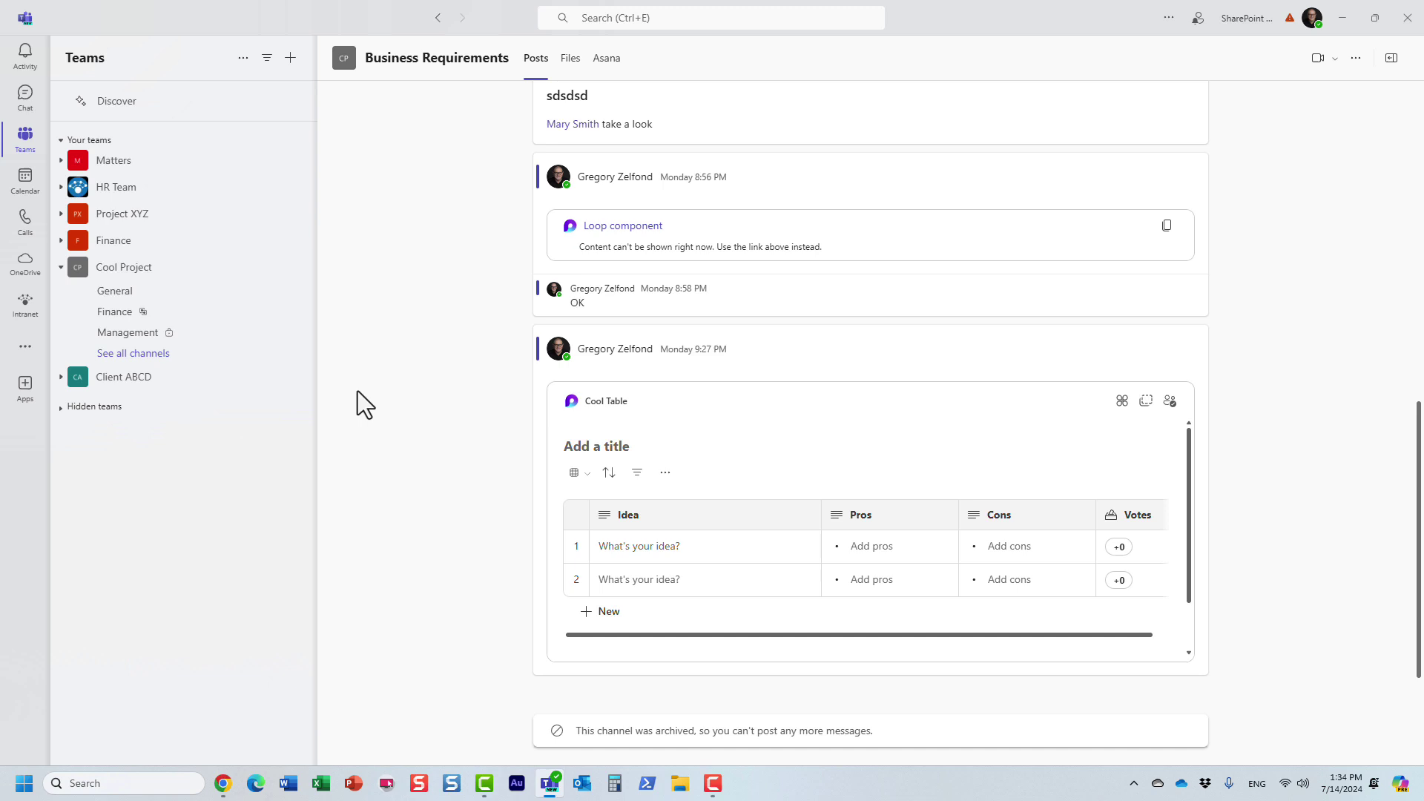
Open the General channel and view the full list of shown and hidden channels in Cool Project
click(126, 291)
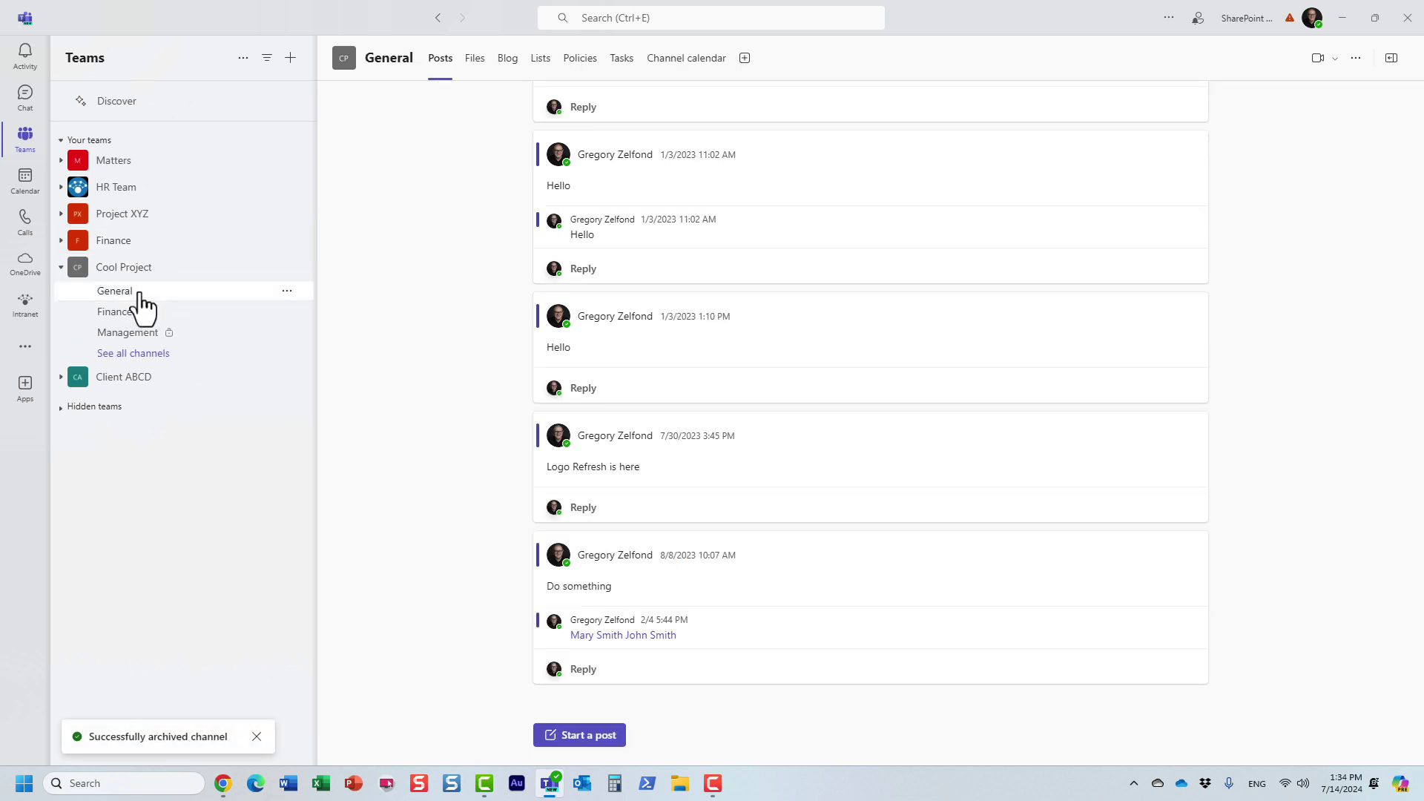
click(144, 356)
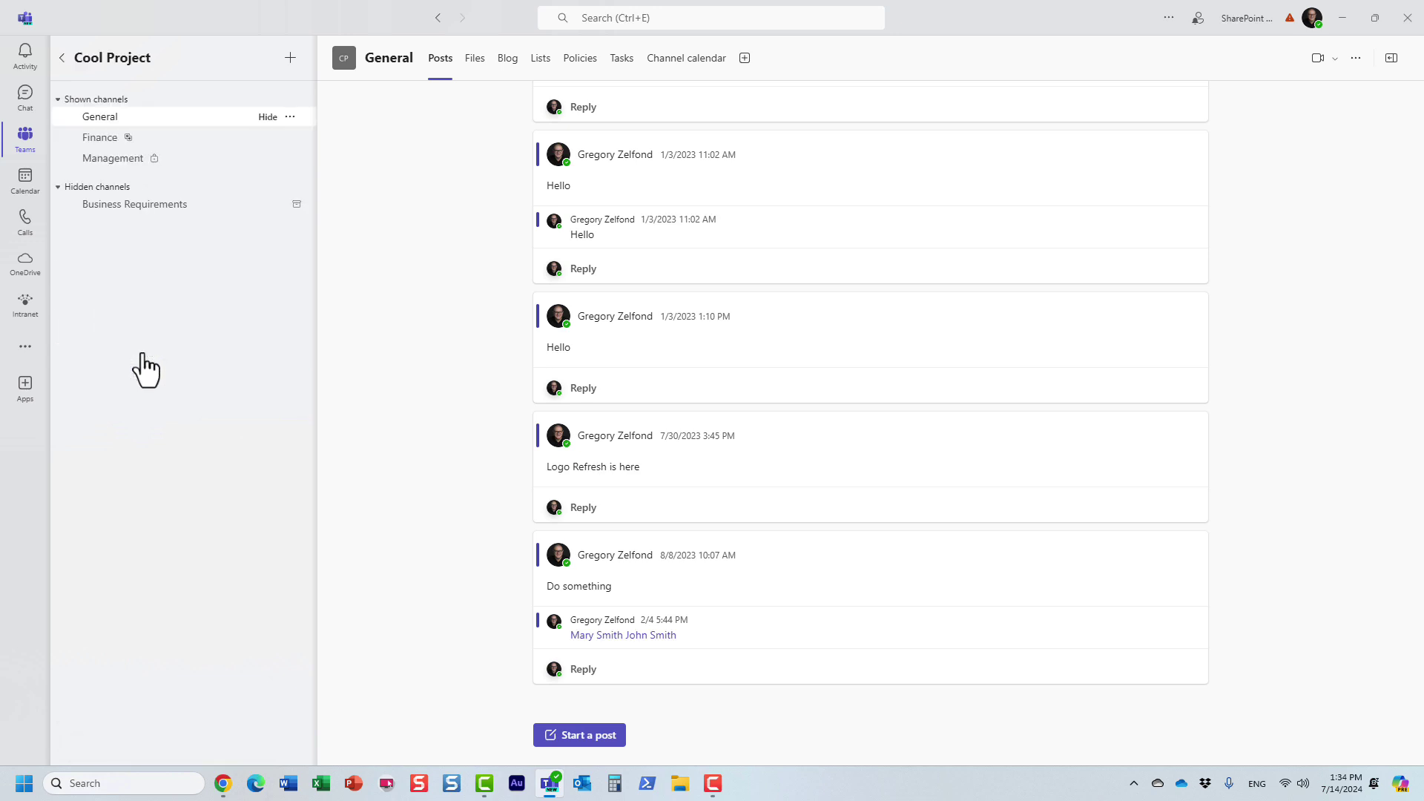
click(61, 60)
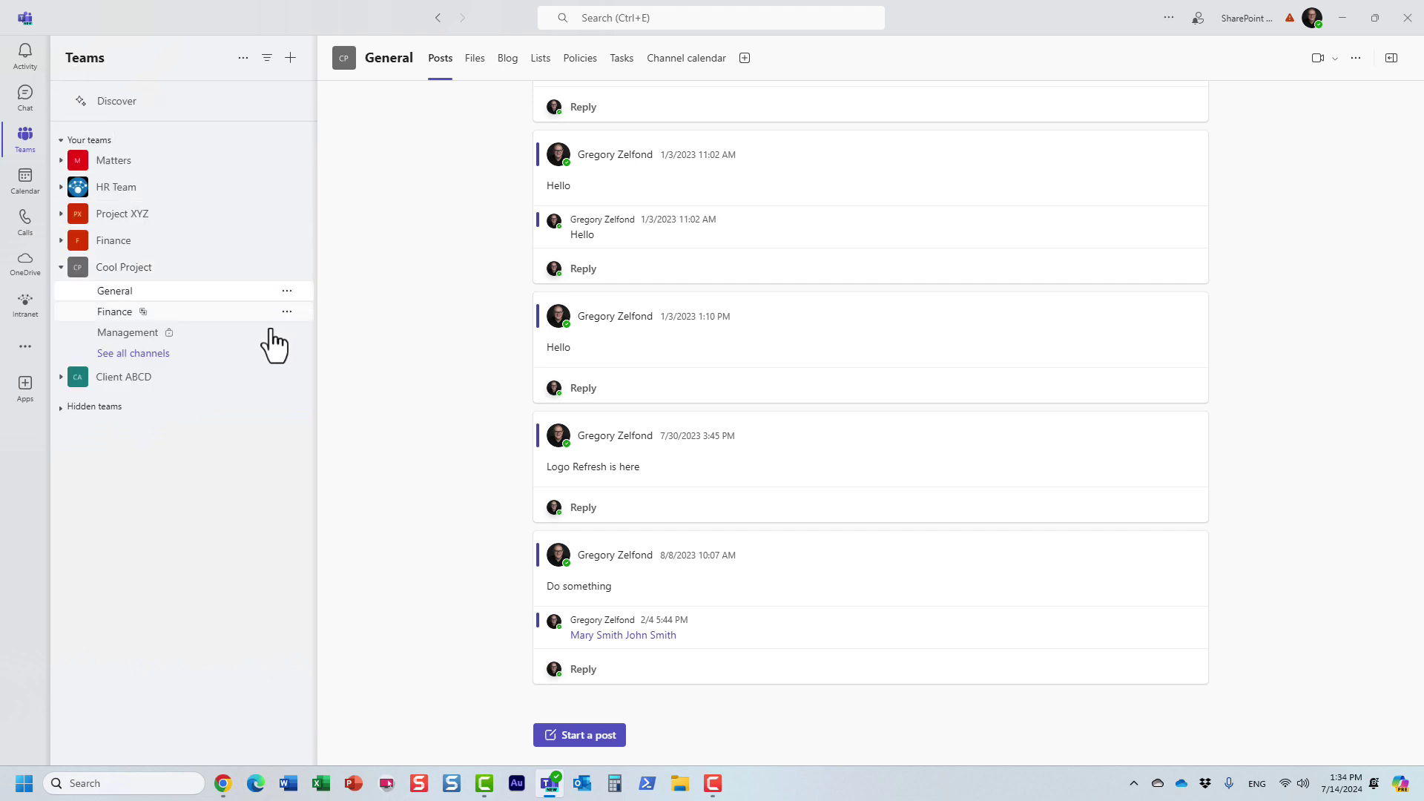
Switch to the Cool Project SharePoint library in Chrome and look through the files in the Business Requirements folder
click(222, 783)
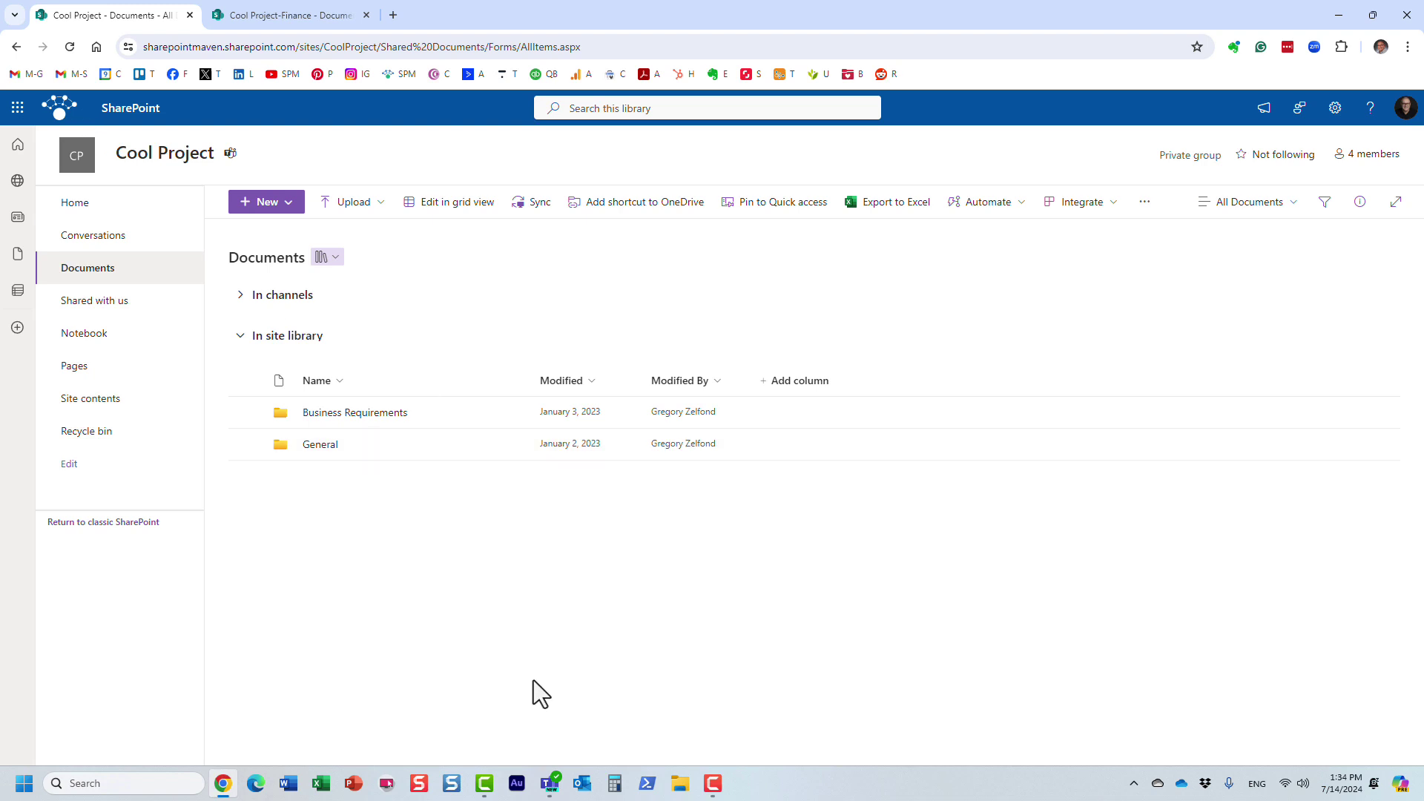
click(551, 782)
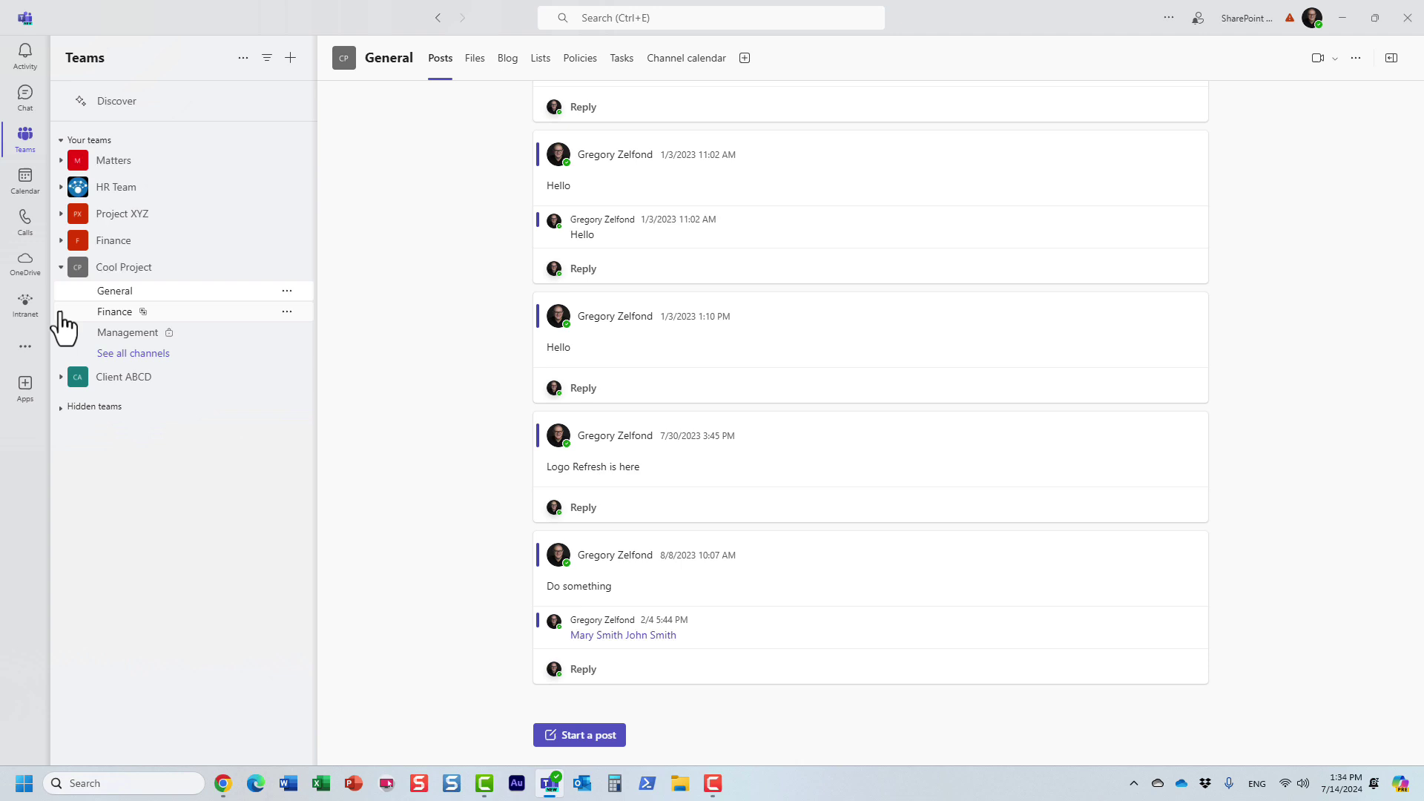
click(224, 786)
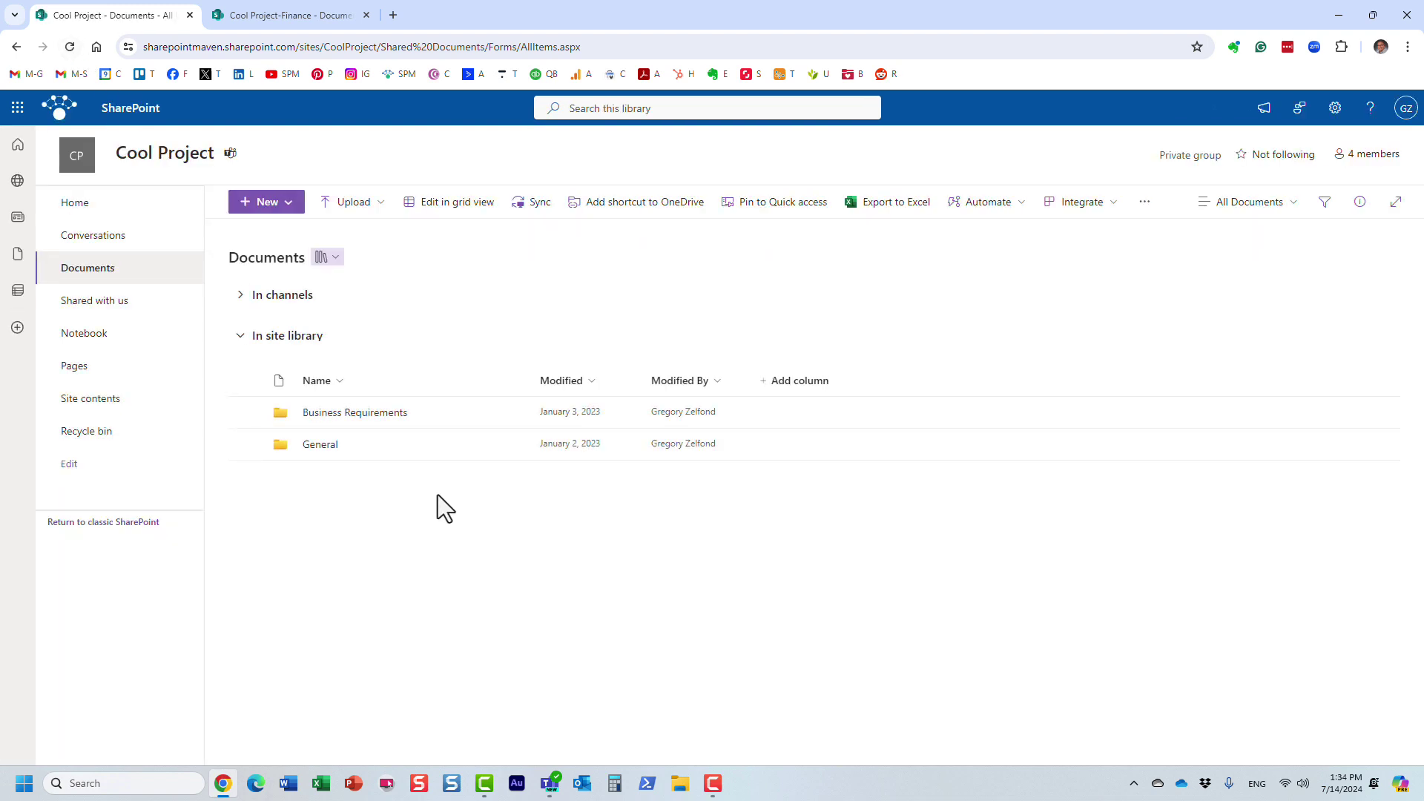
click(346, 413)
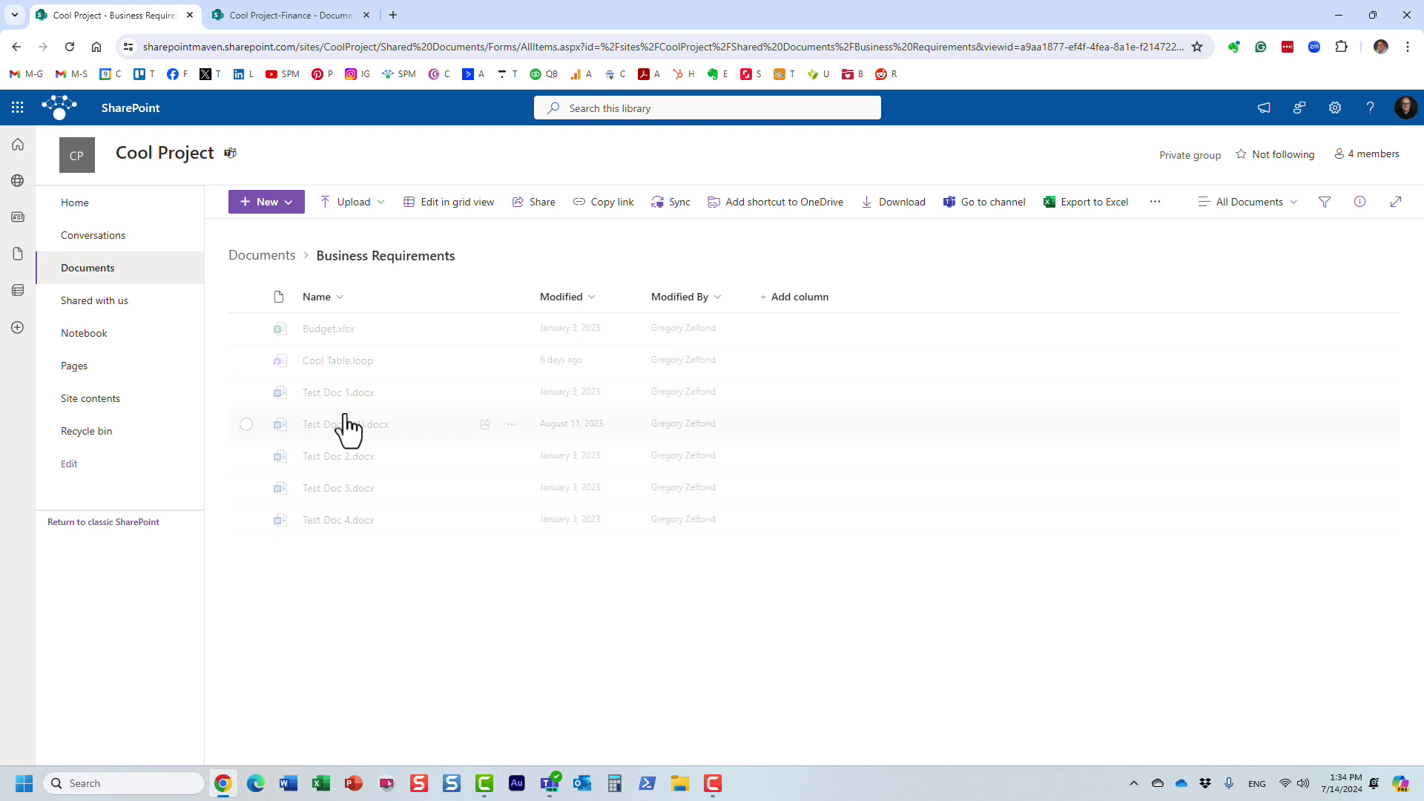
click(261, 256)
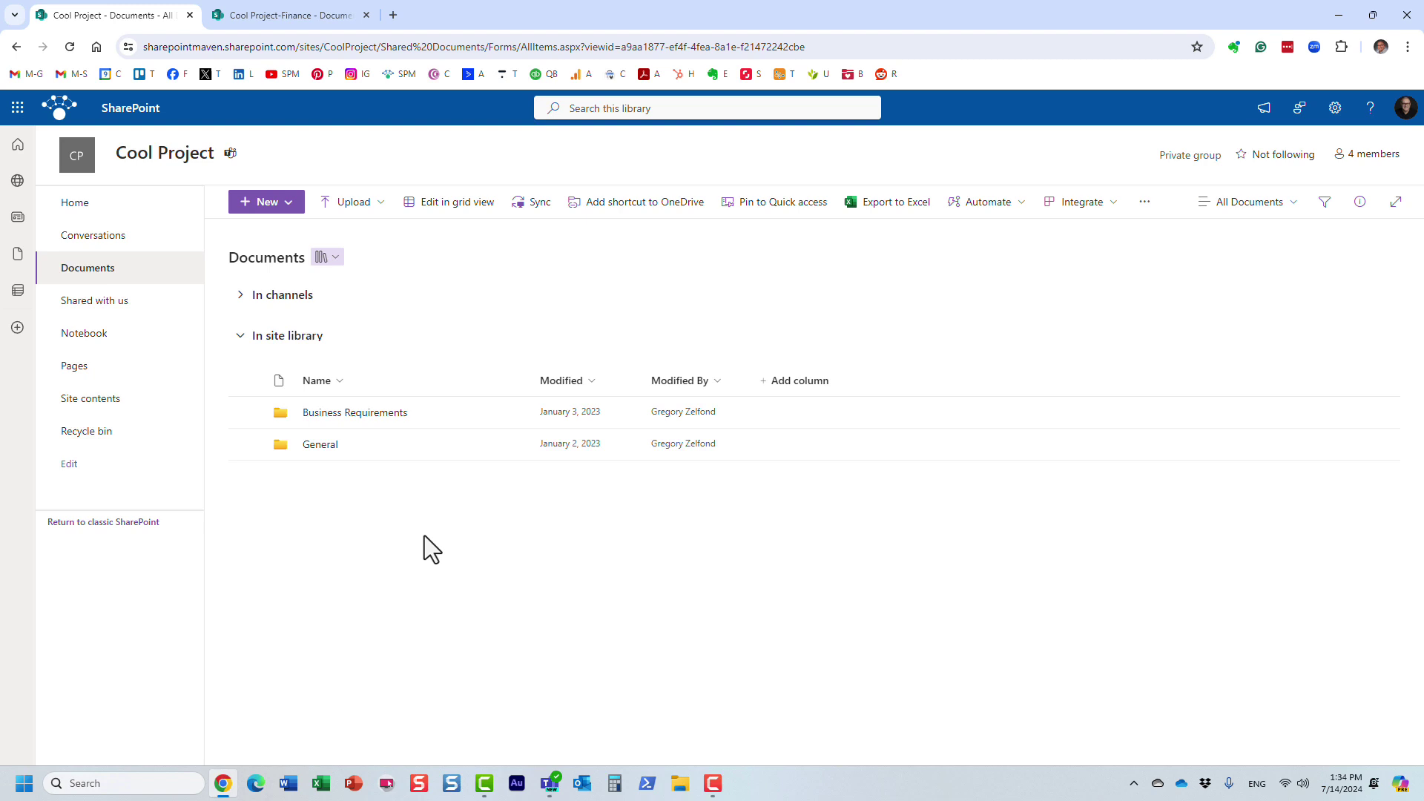
Check which groups have access to the Business Requirements folder and at what permission level
right_click(364, 427)
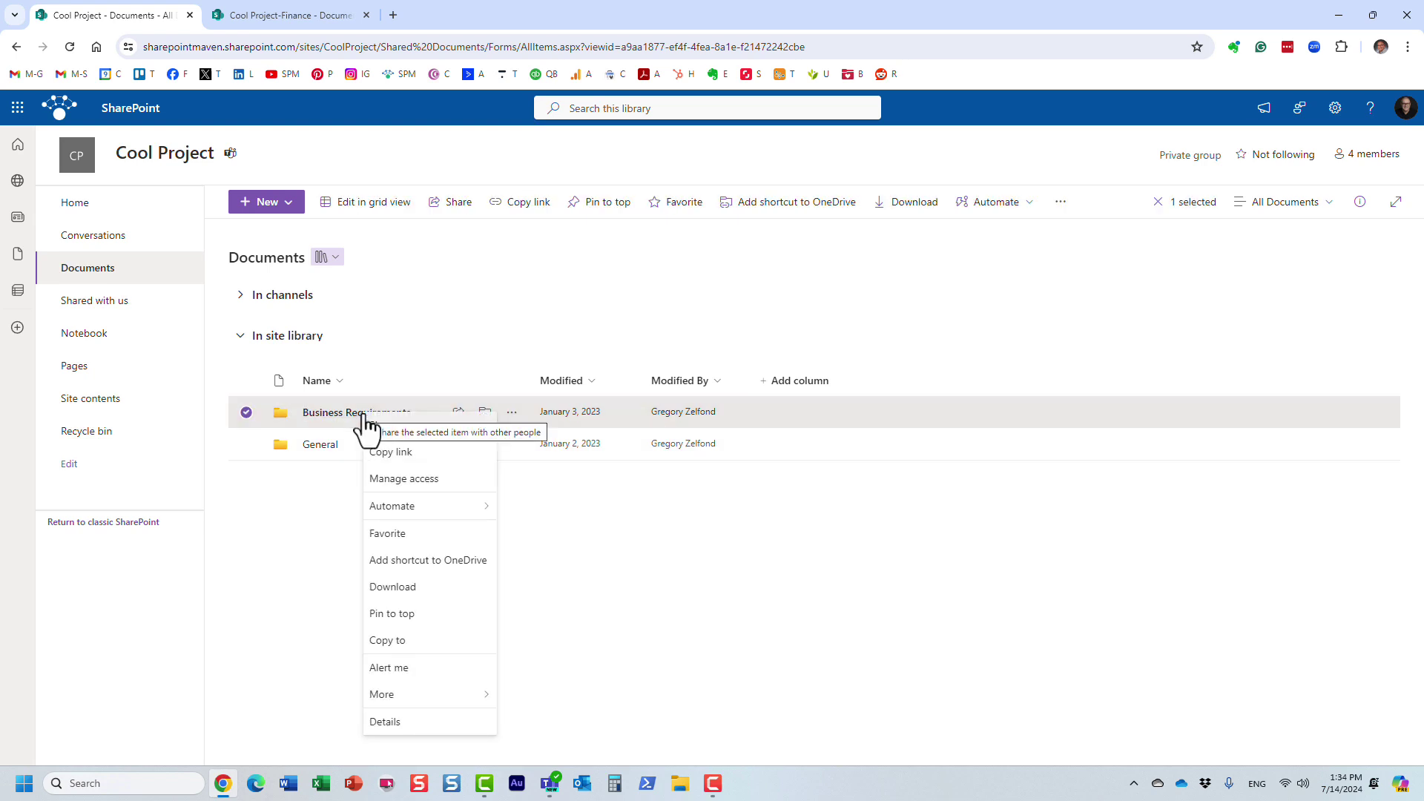
click(447, 480)
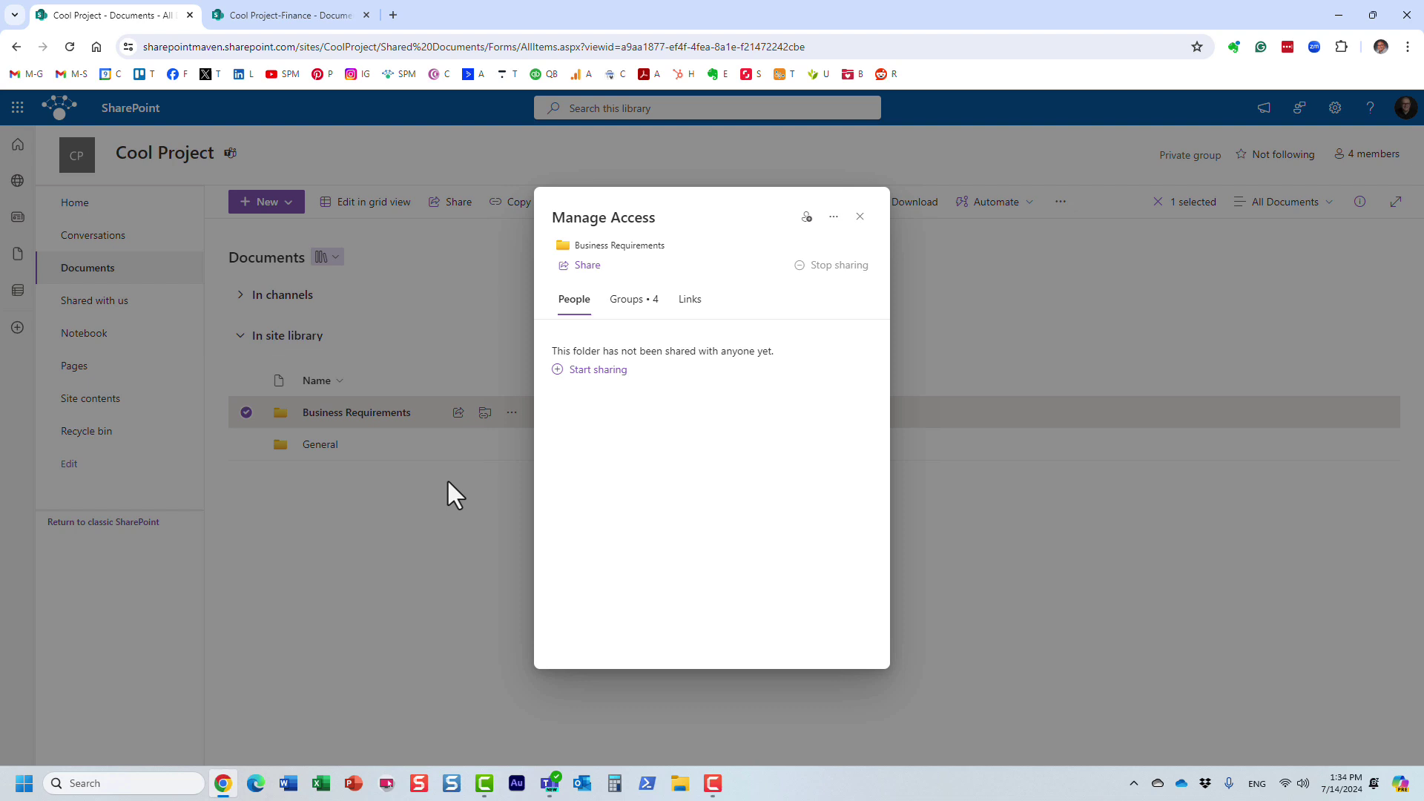
click(624, 312)
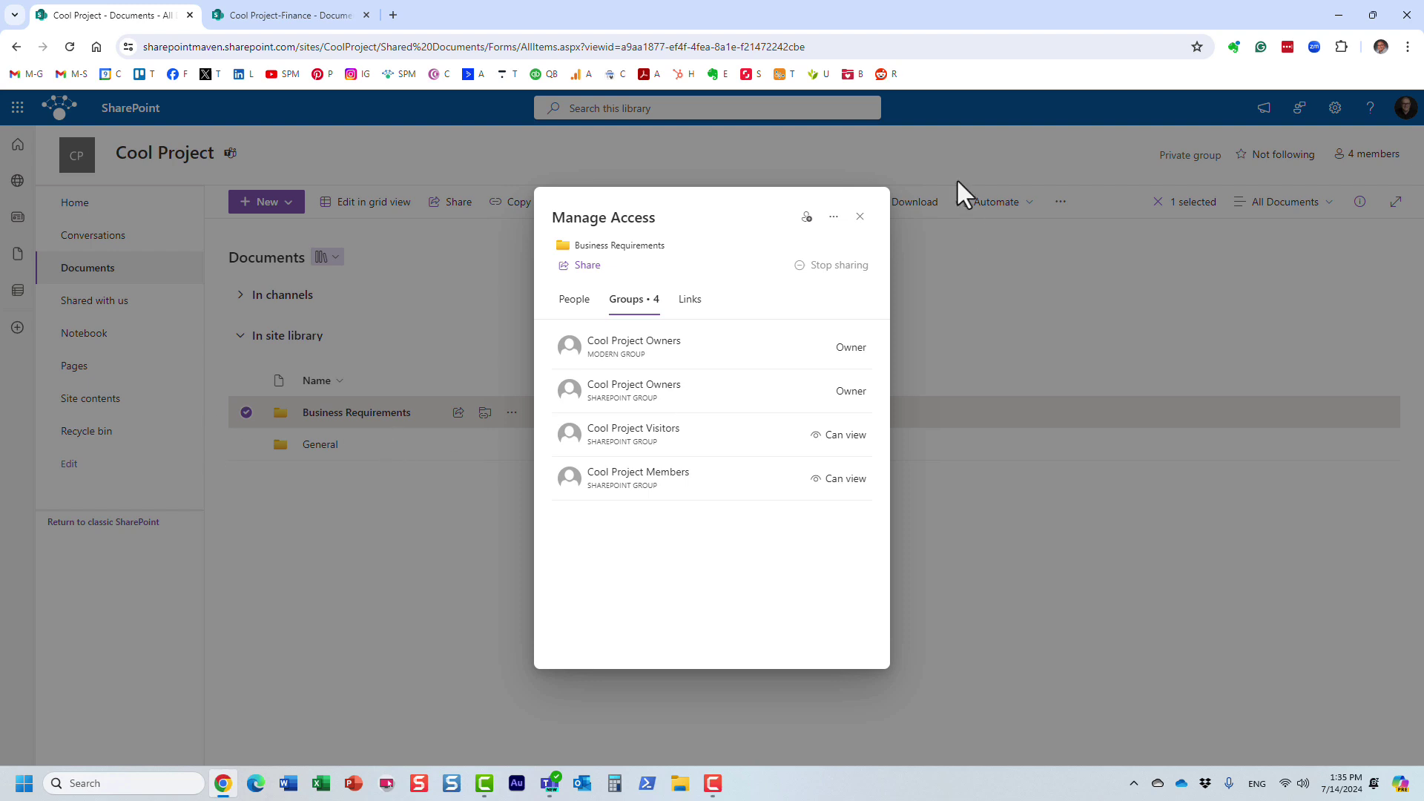
click(860, 216)
Check the group permissions on the General folder for comparison
right_click(321, 447)
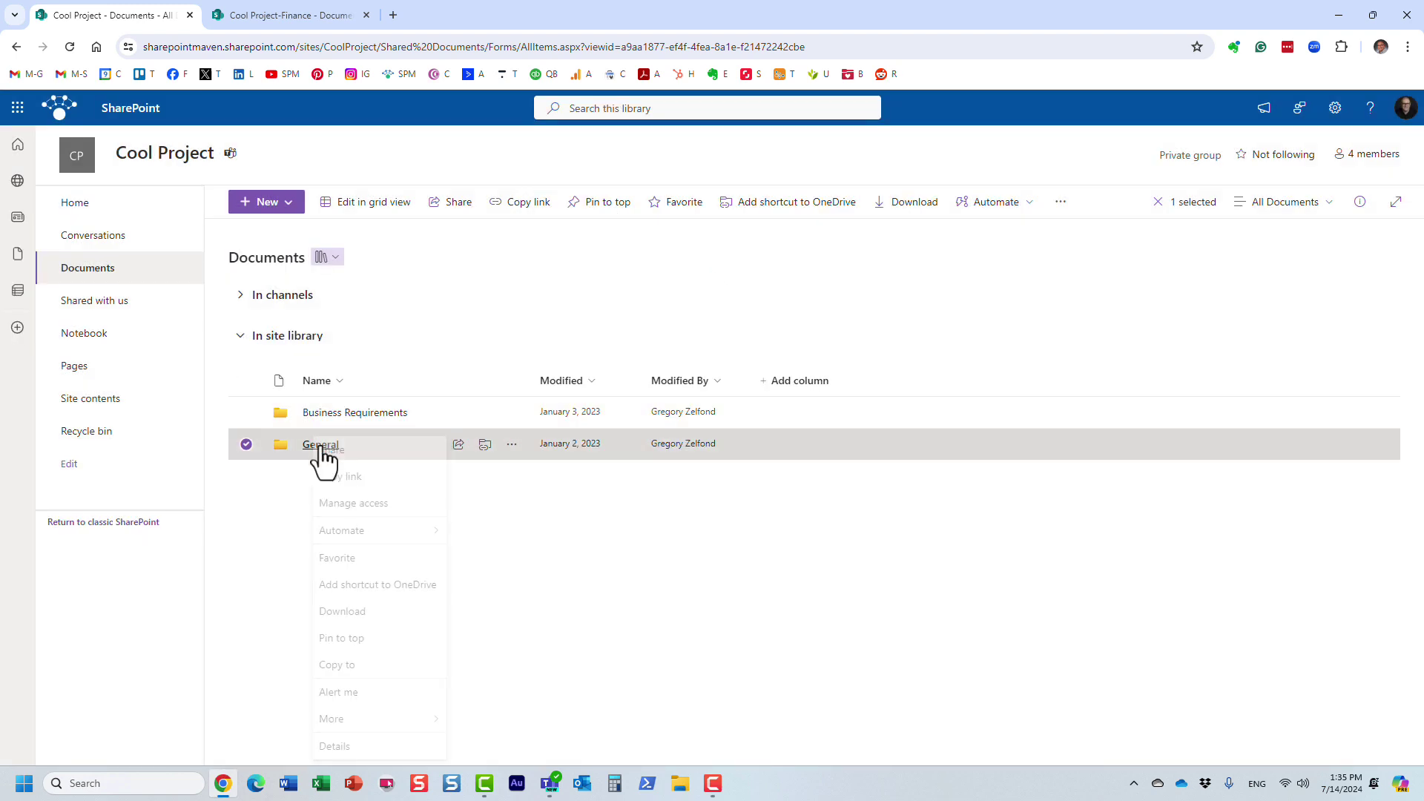
click(380, 503)
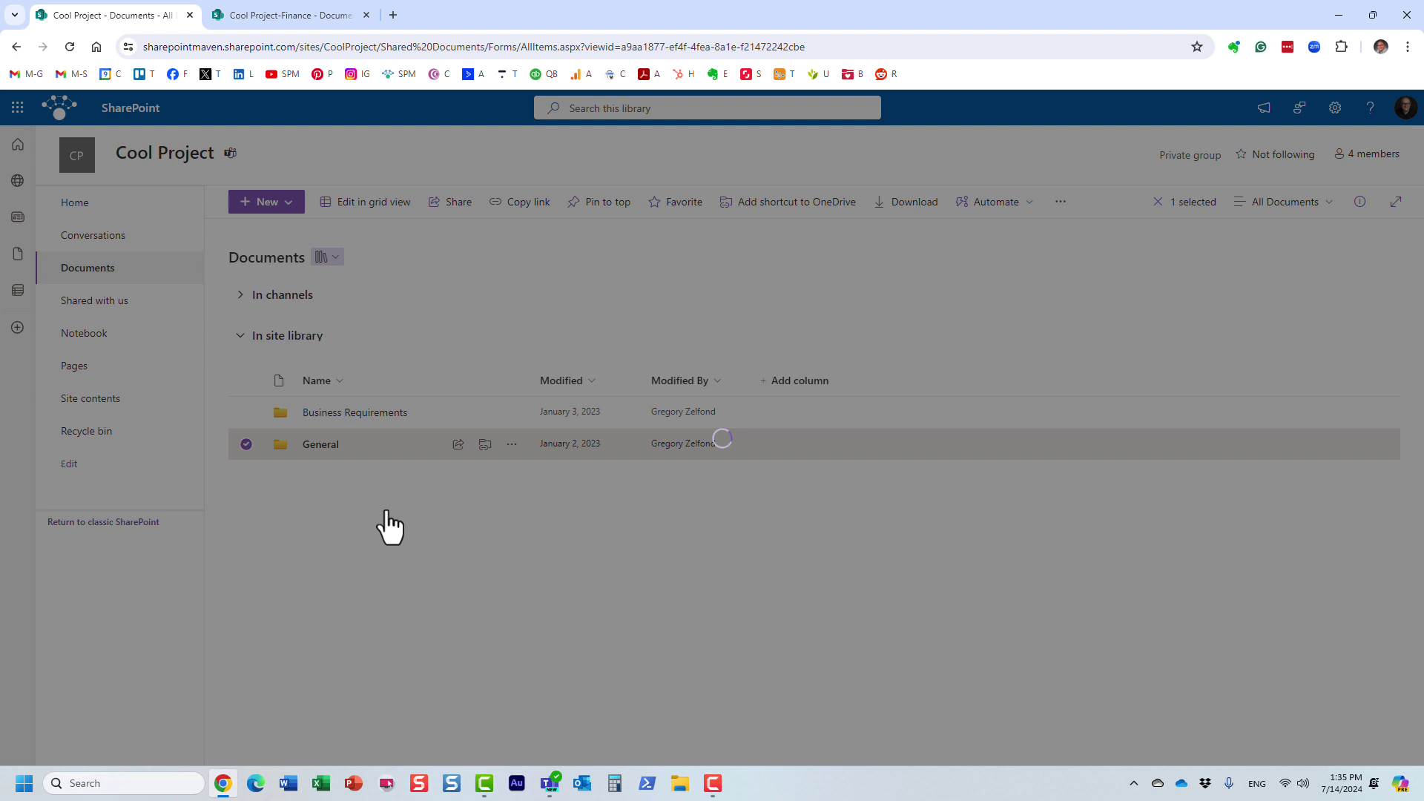
click(637, 301)
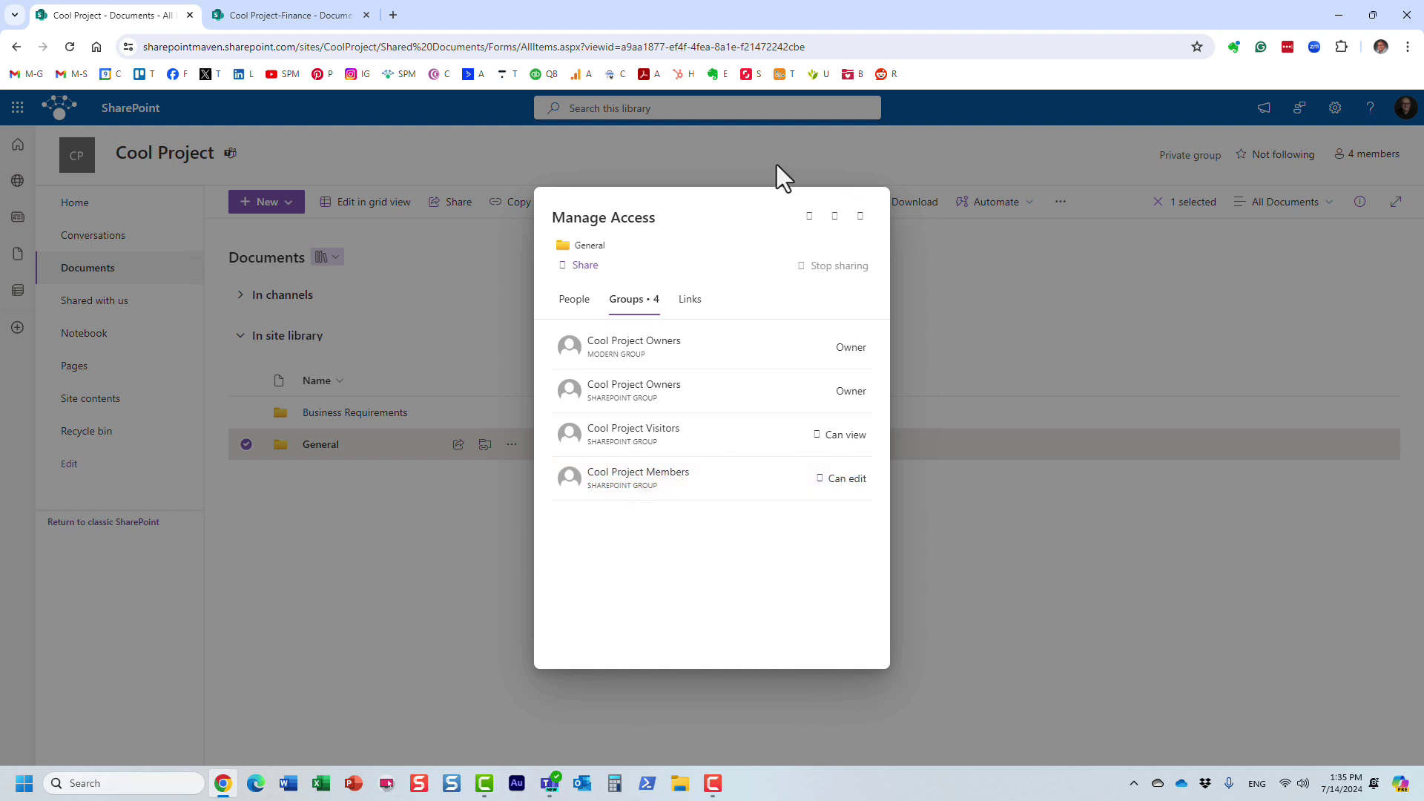
click(860, 217)
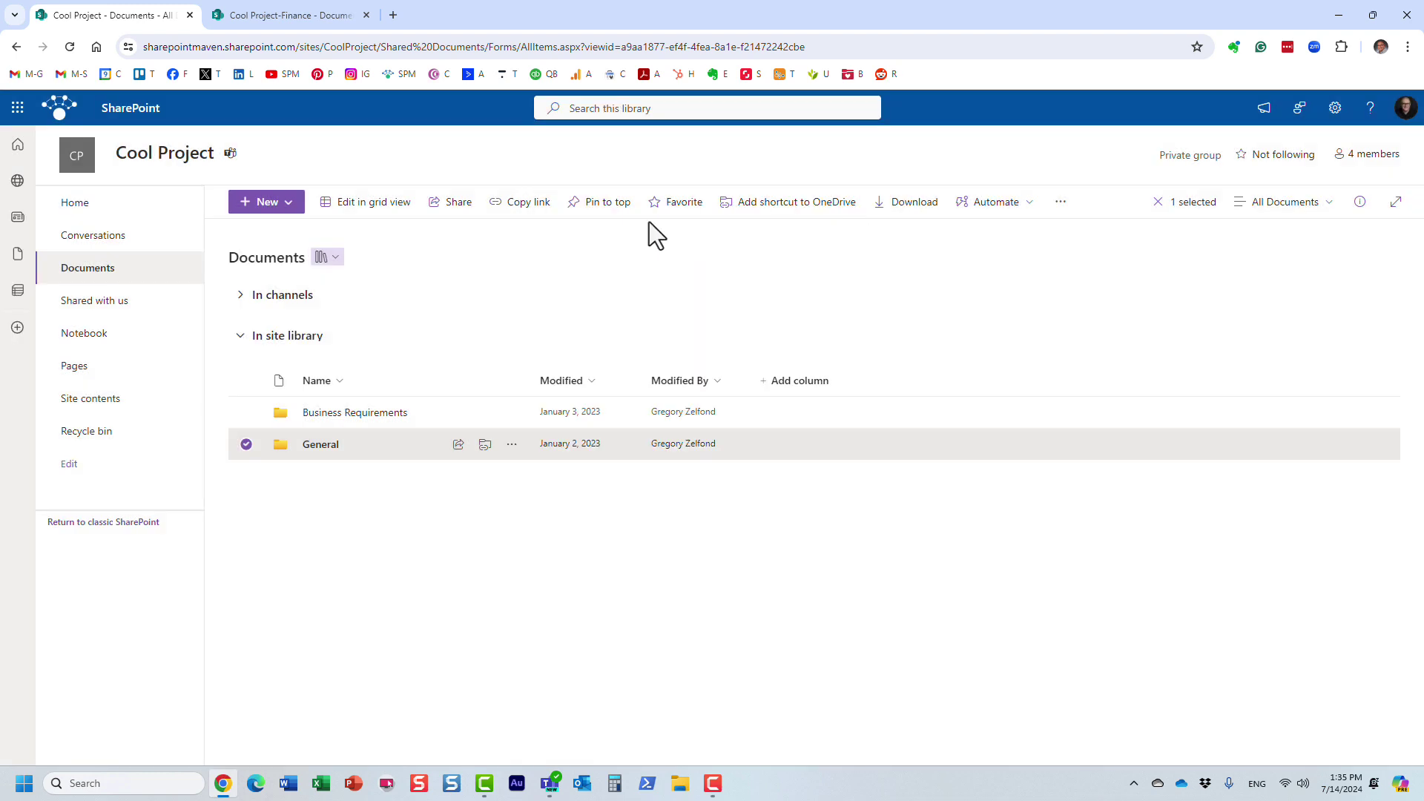
Inspect the direct access choices for Cool Project Members on the Business Requirements folder, then close without changes and deselect the folder
right_click(345, 416)
click(396, 490)
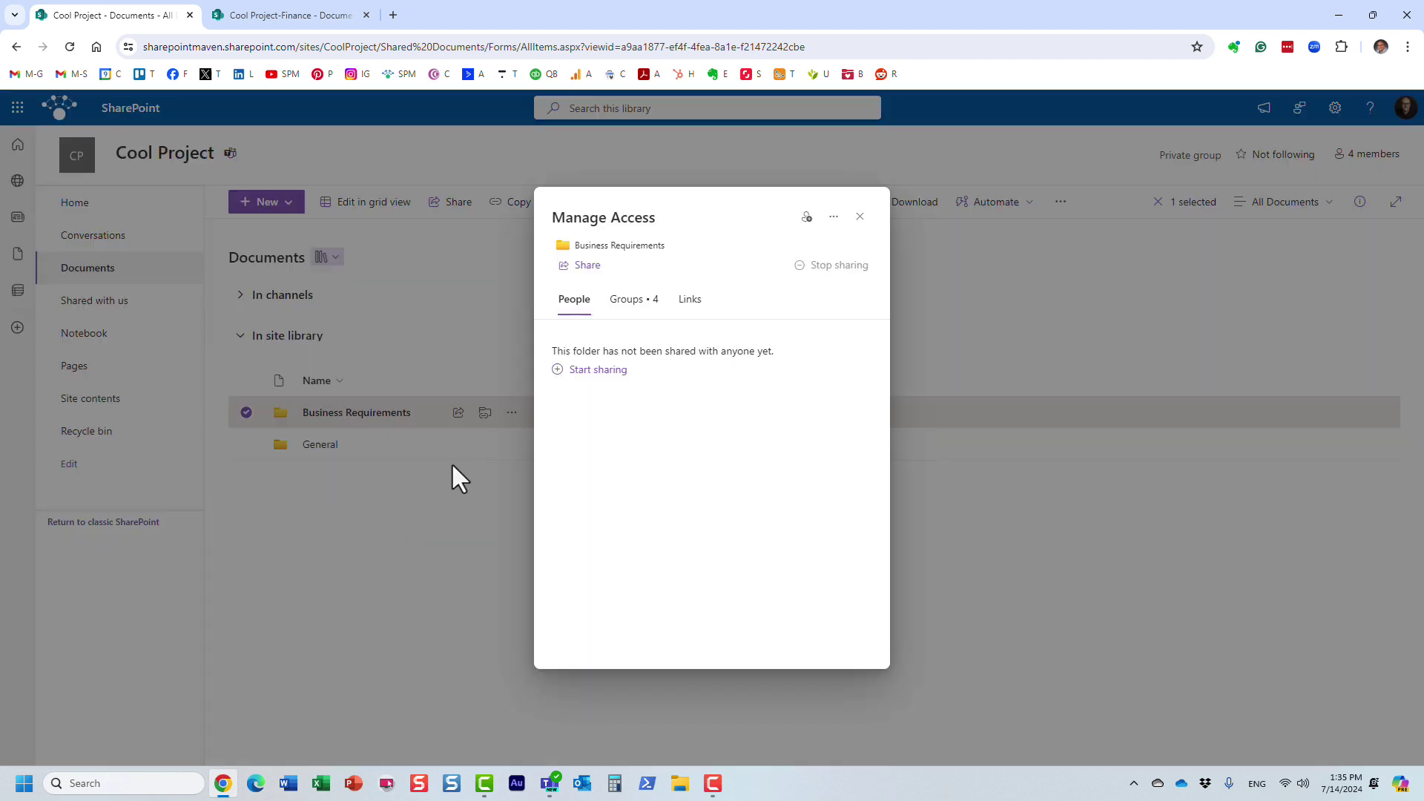
click(634, 302)
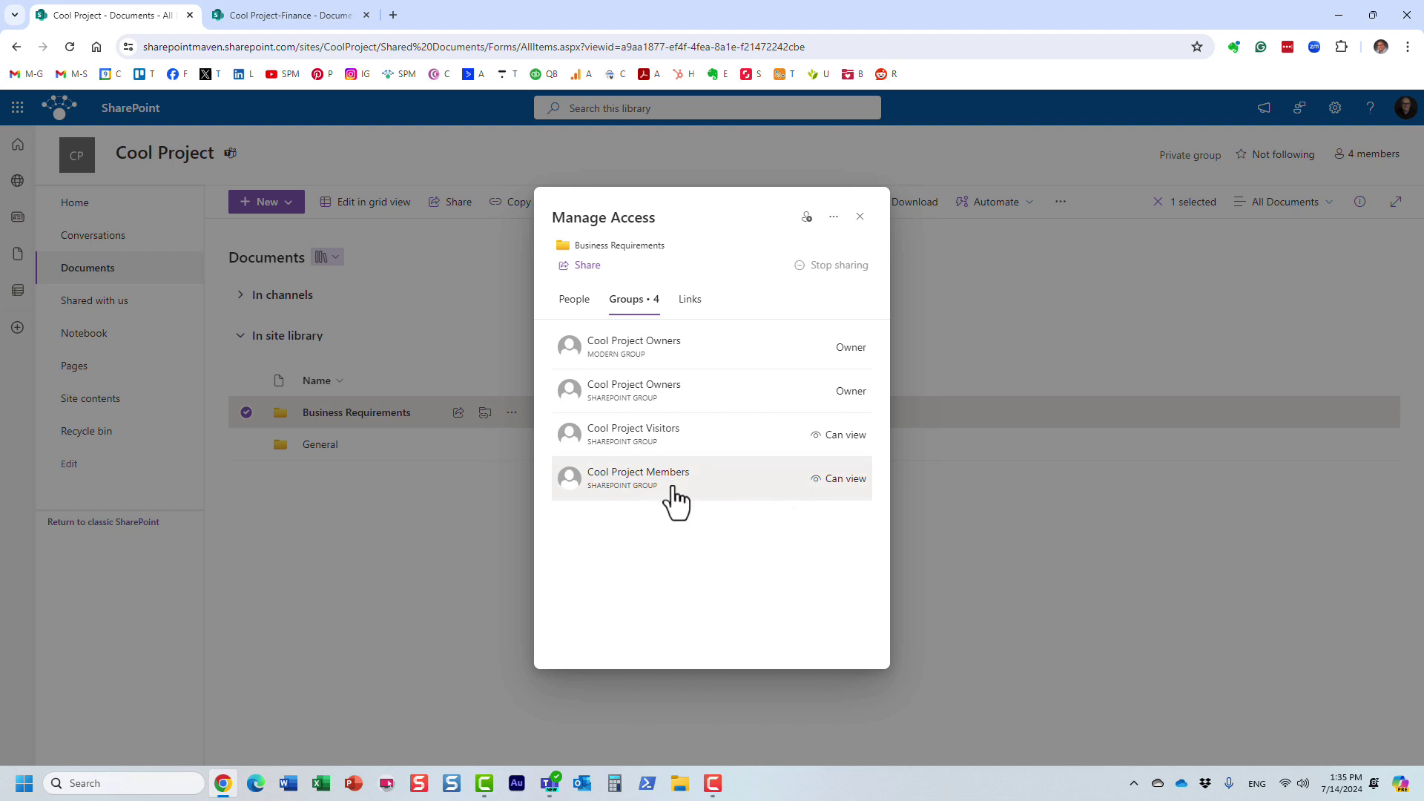
click(831, 481)
click(666, 383)
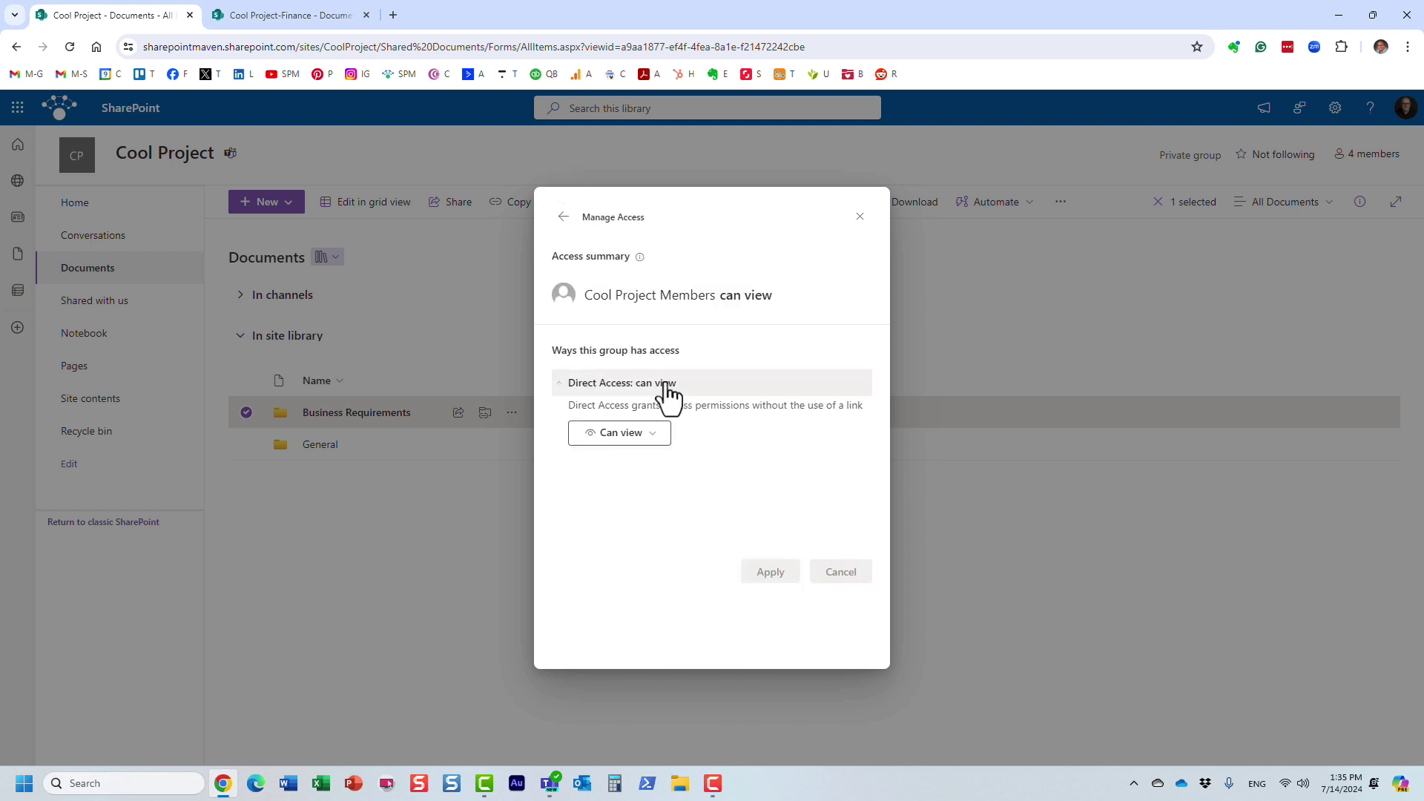
click(662, 434)
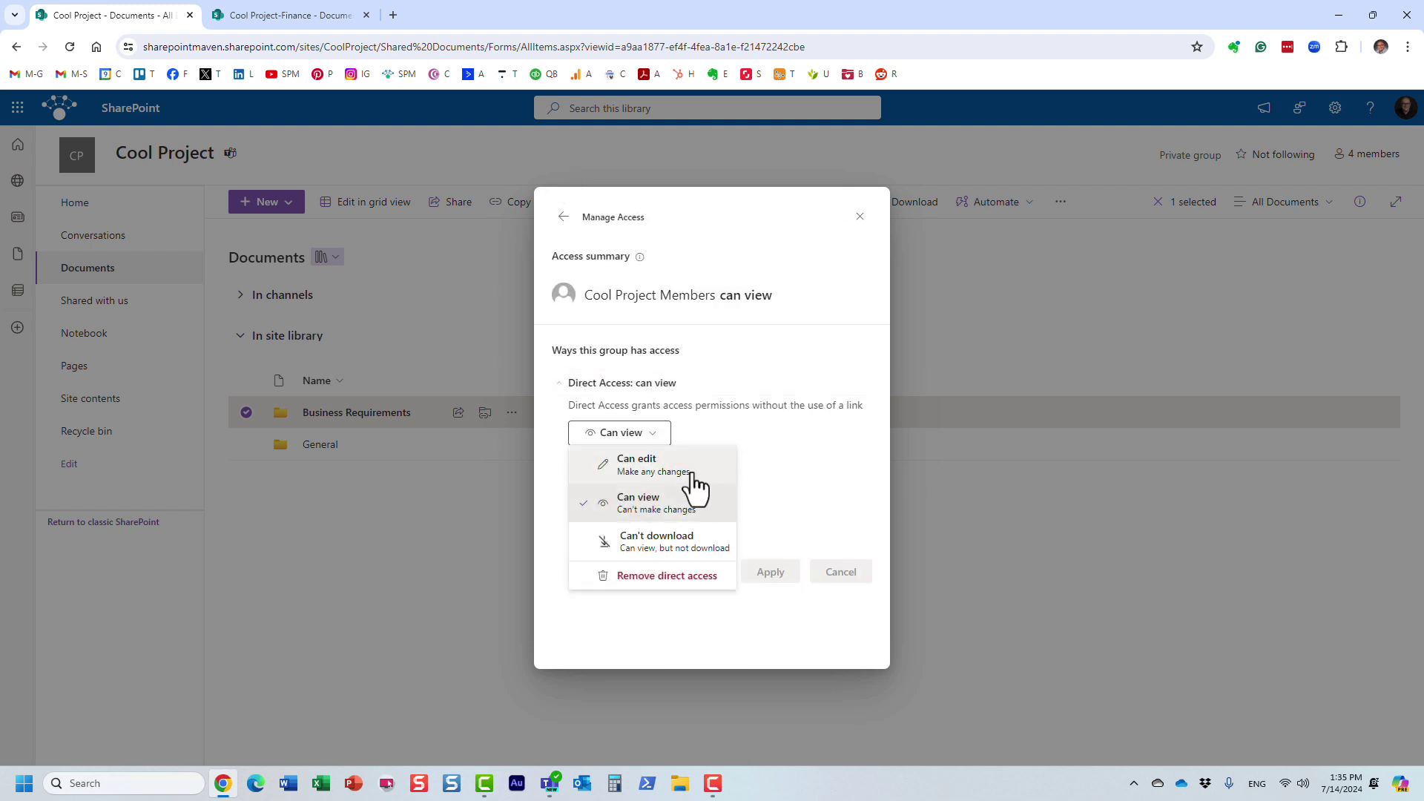
click(807, 493)
click(860, 217)
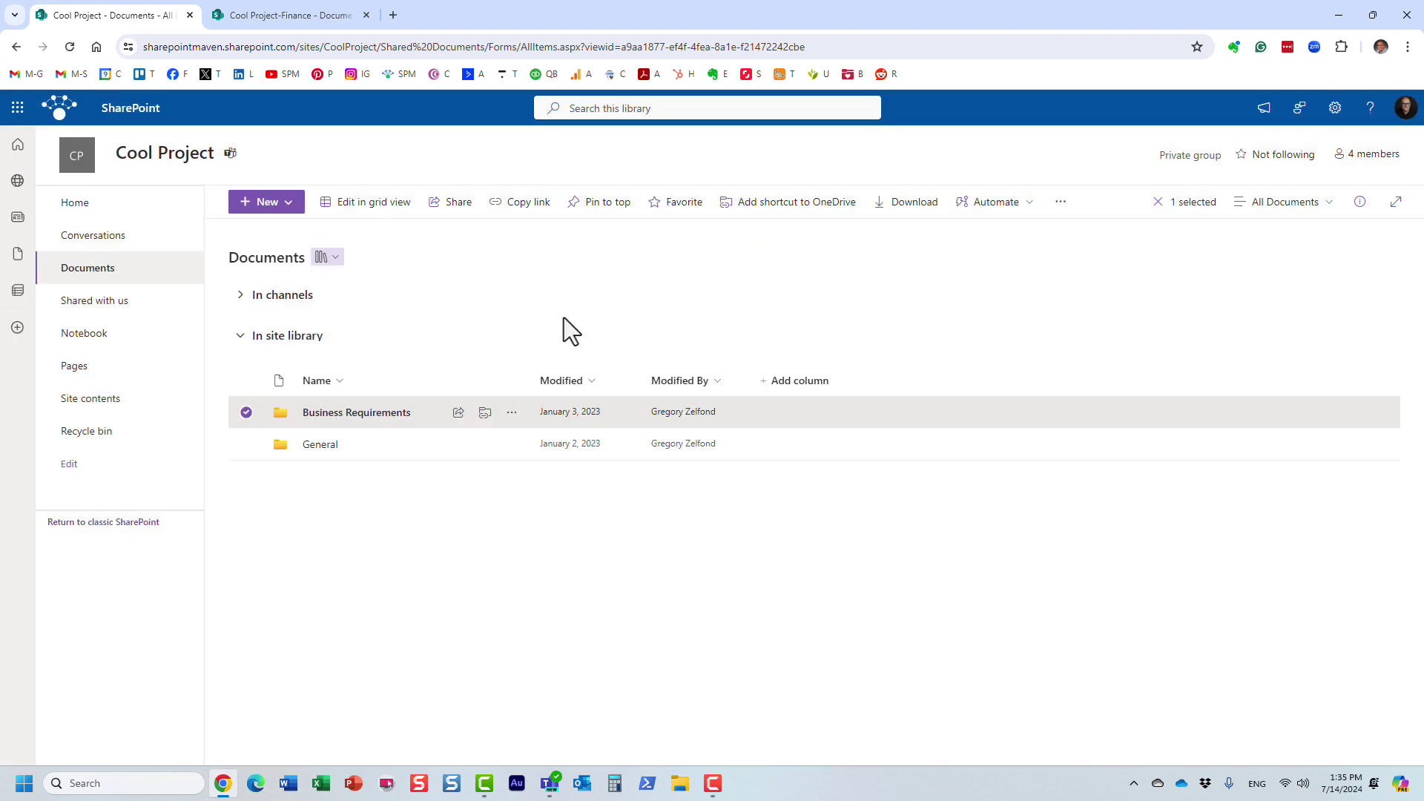
click(243, 417)
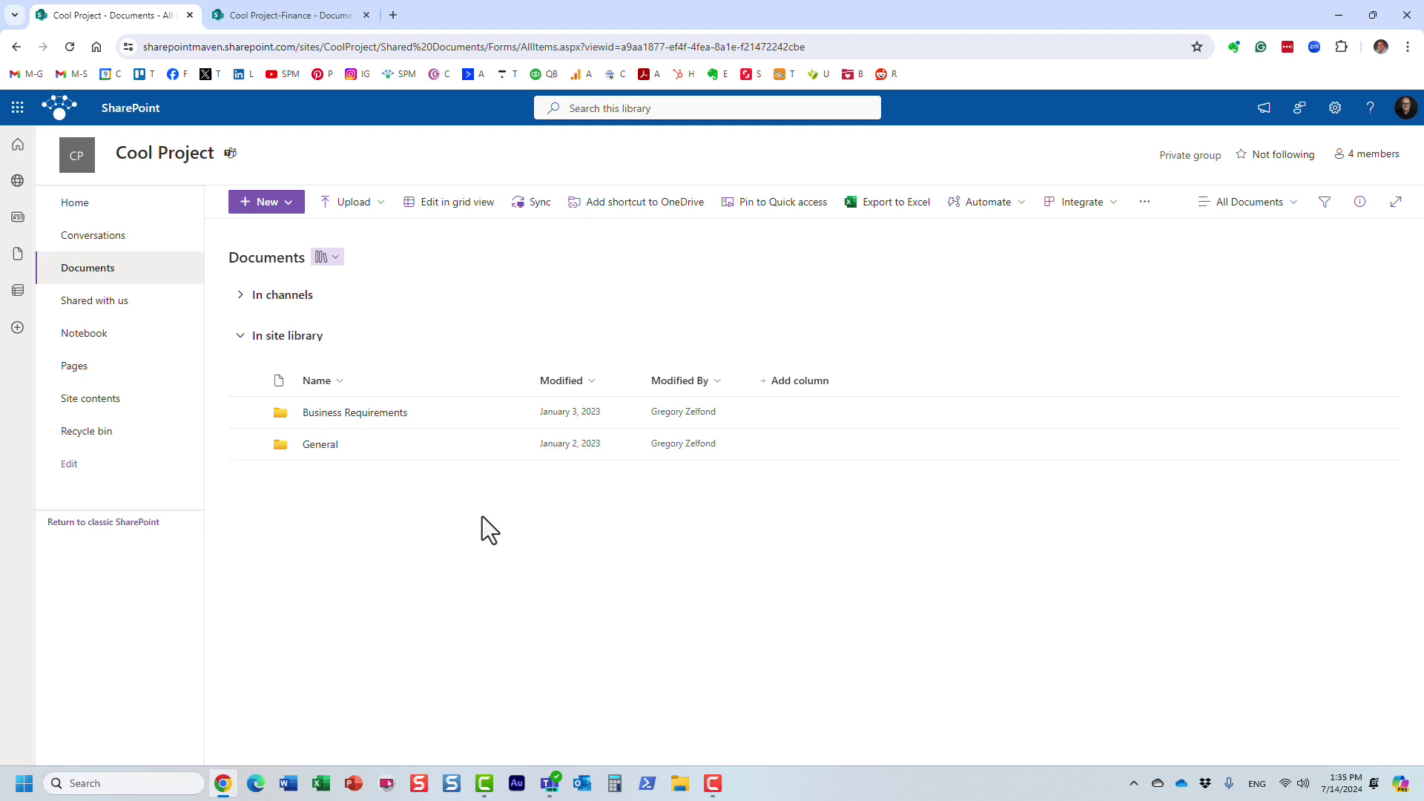
Switch to Microsoft Teams and look over the Finance channel of the Cool Project team and its available channel options
click(551, 783)
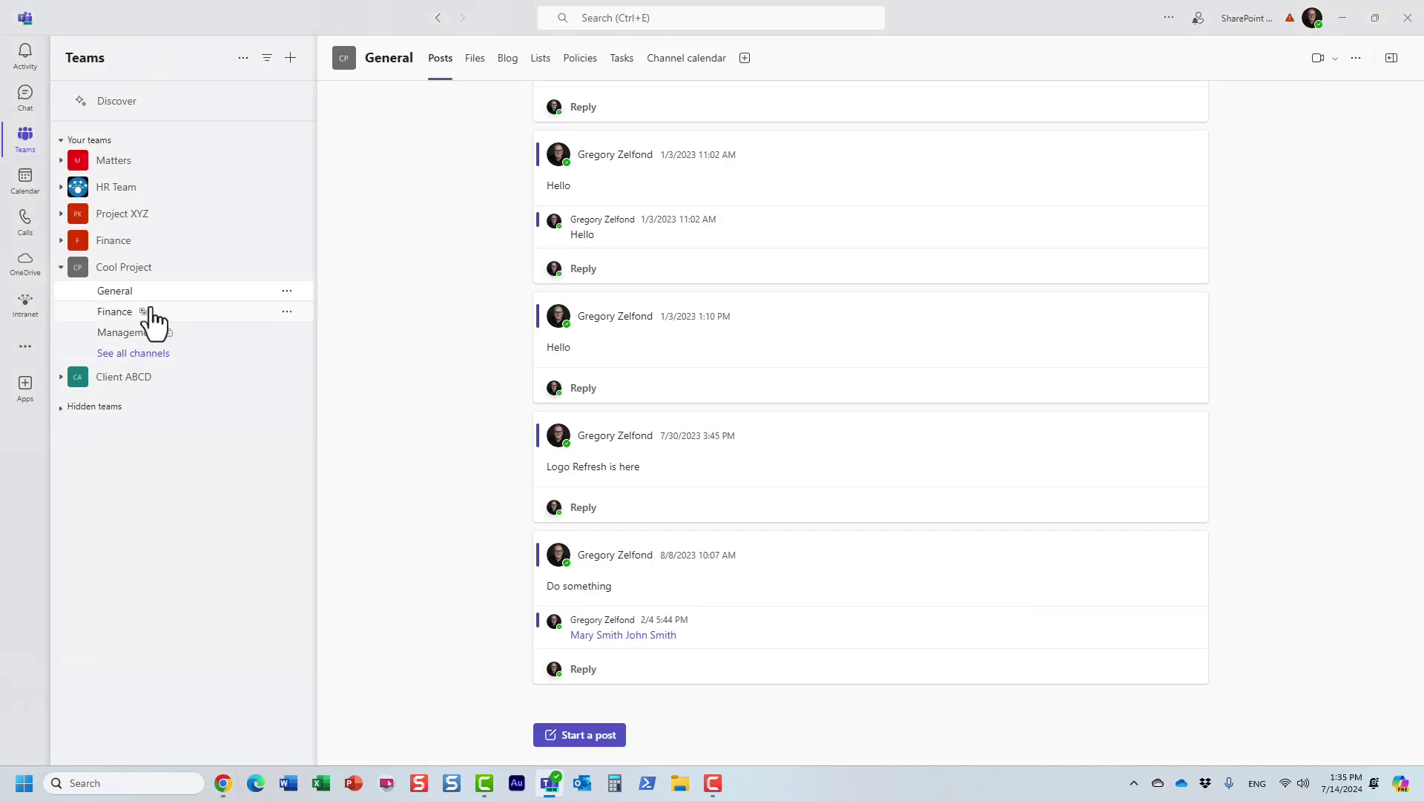
click(130, 319)
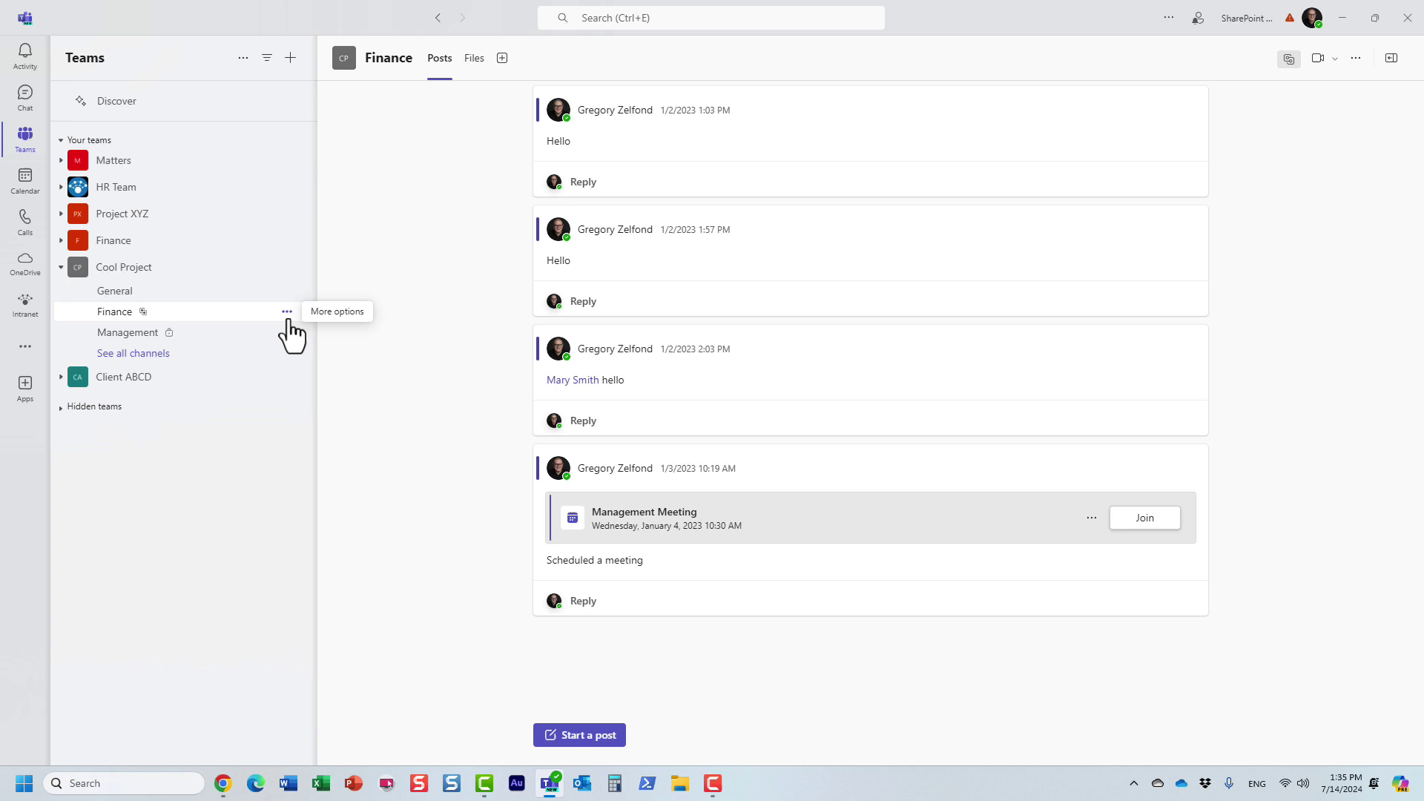
click(287, 312)
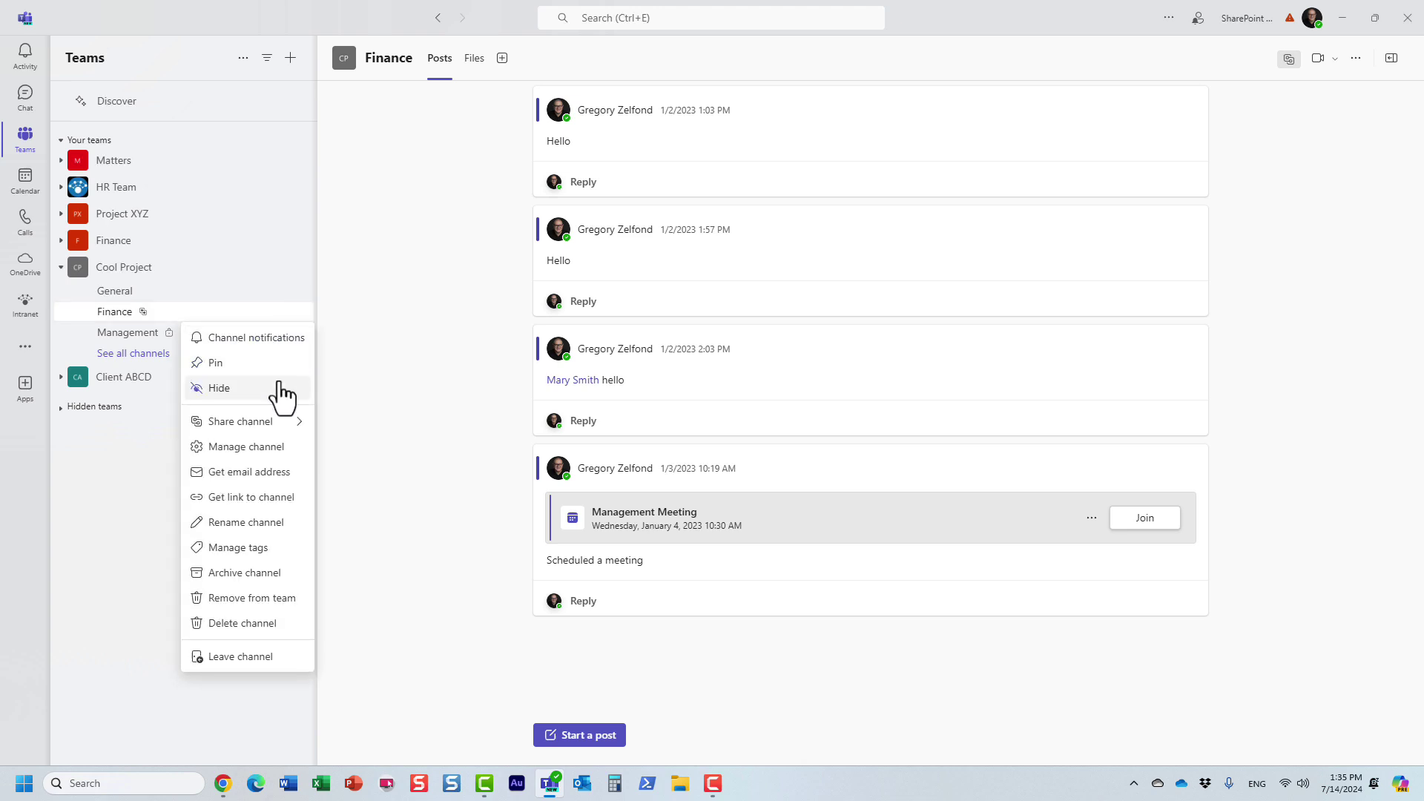
click(375, 313)
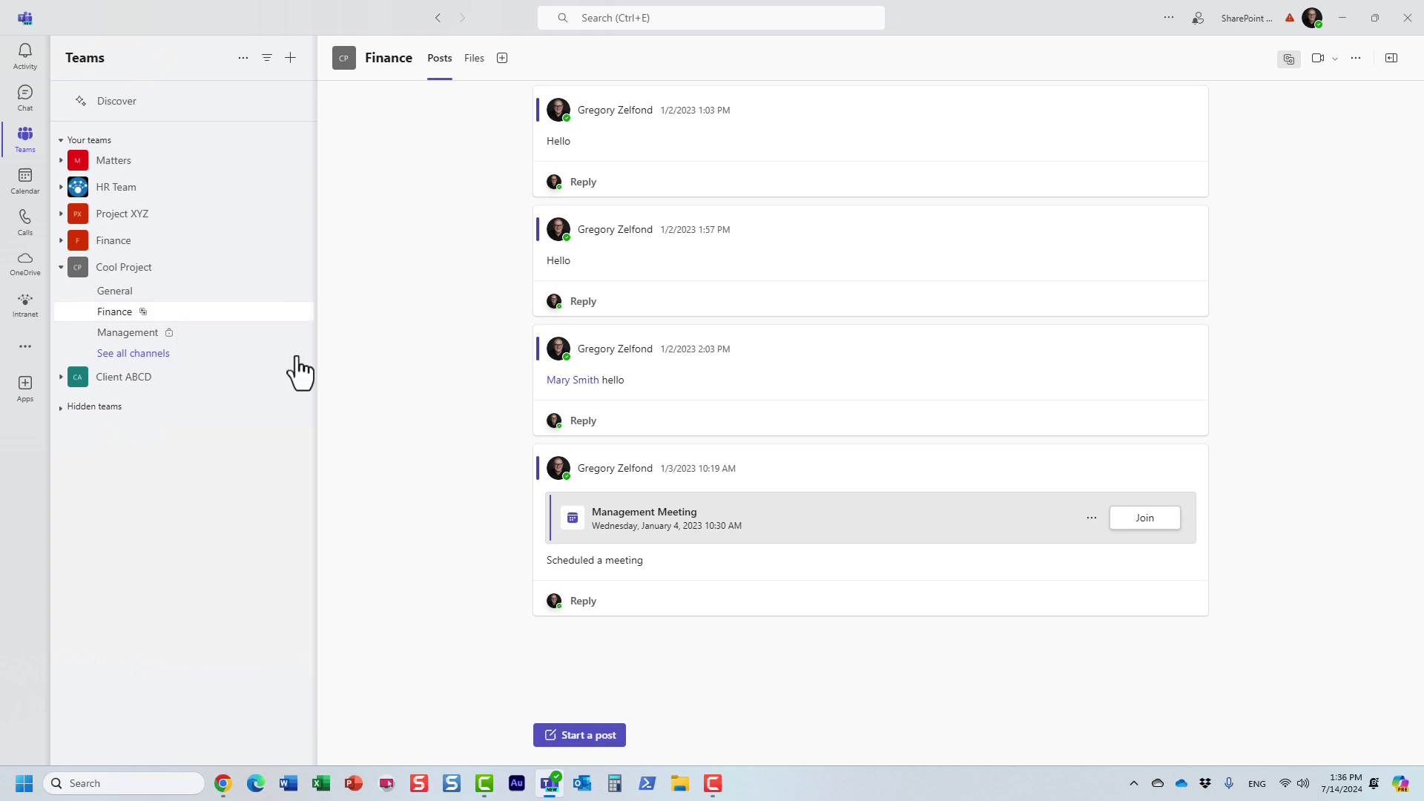
click(223, 783)
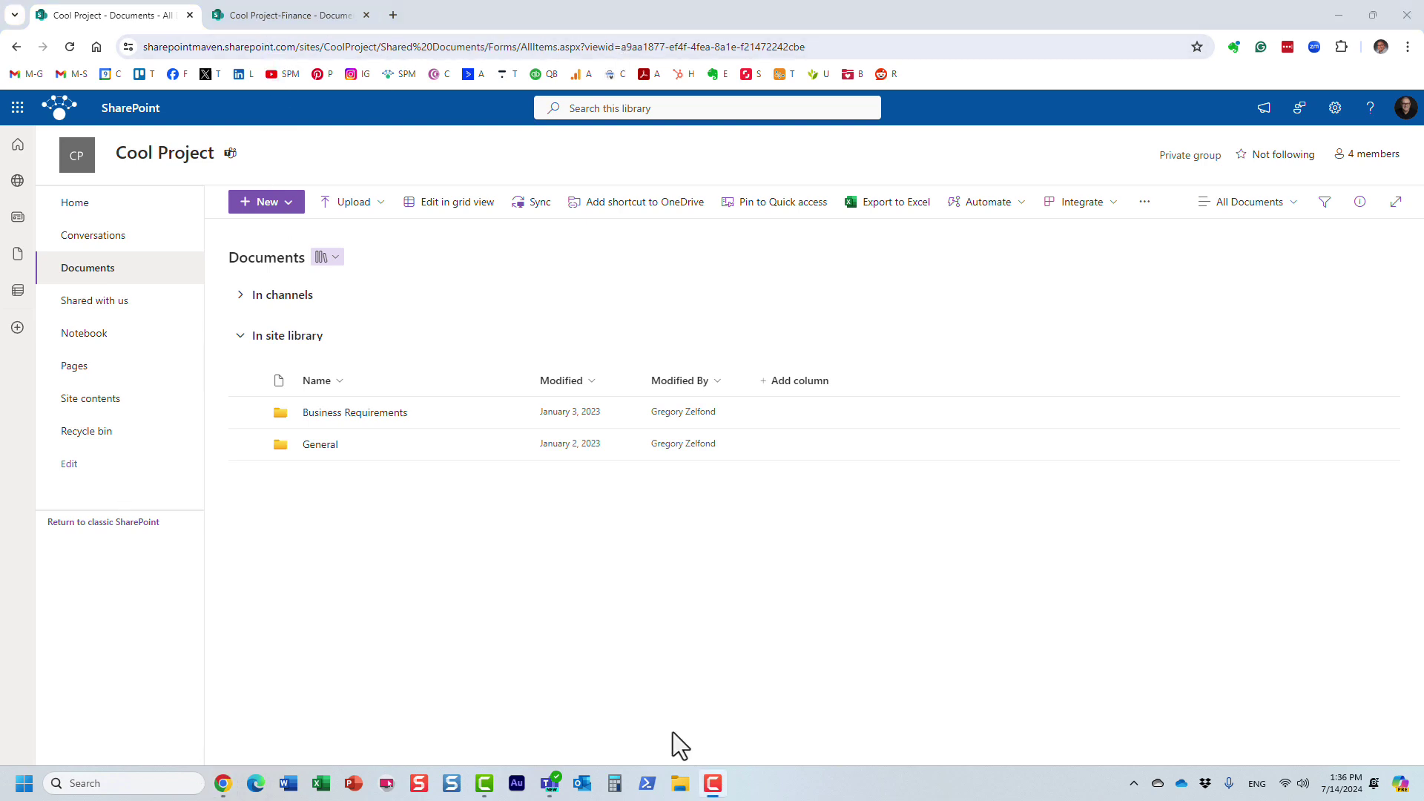
Archive the Finance channel in Teams with the SharePoint folder made read-only for team members
click(549, 783)
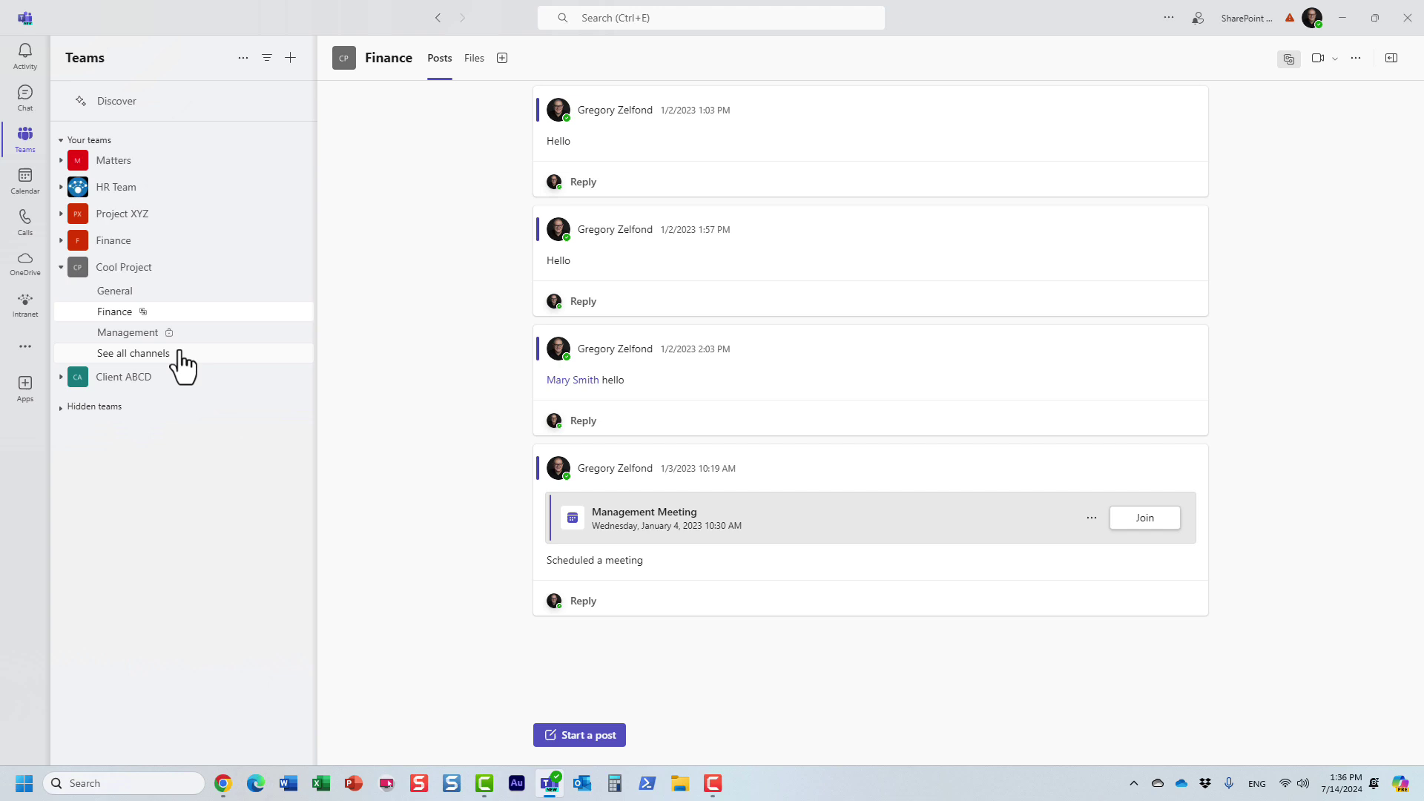
click(287, 332)
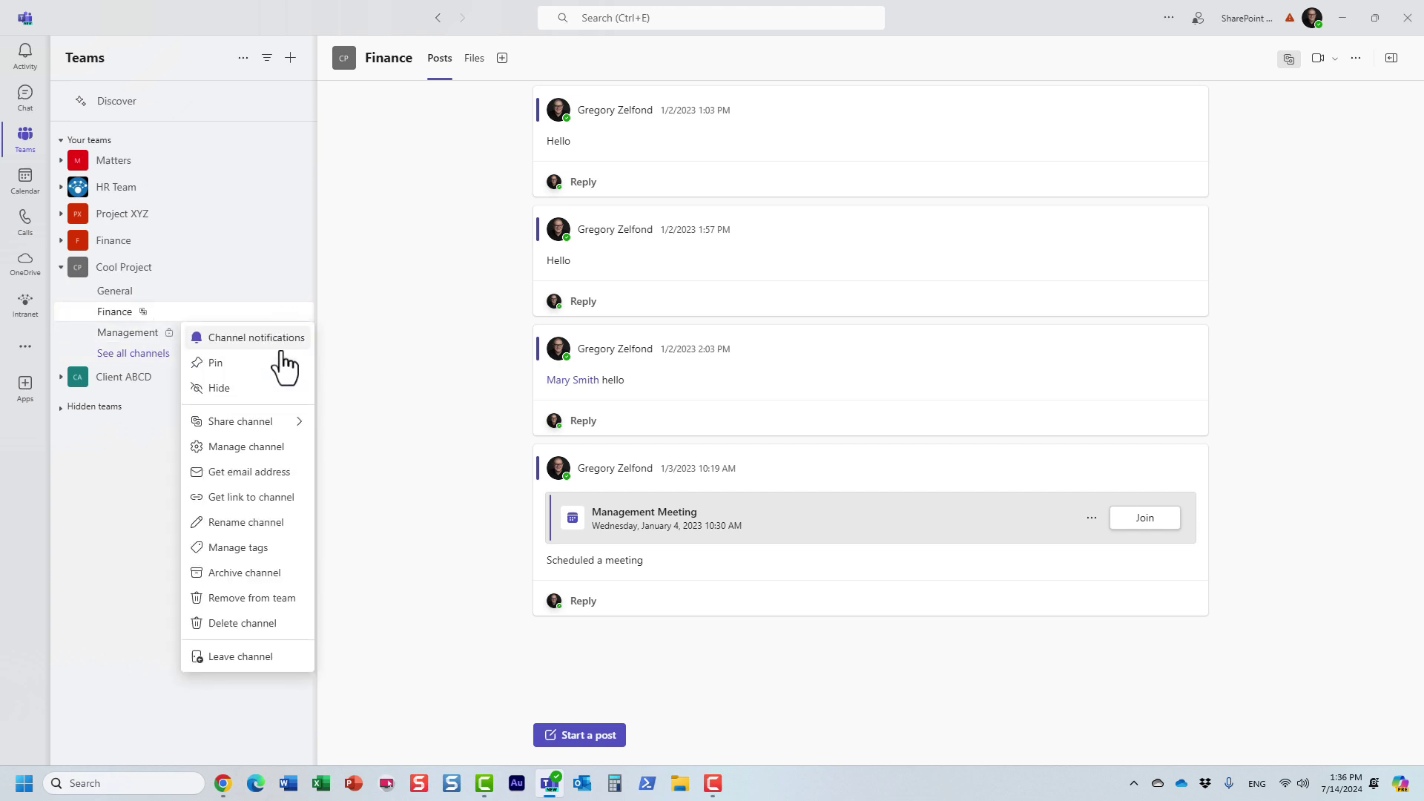
click(275, 572)
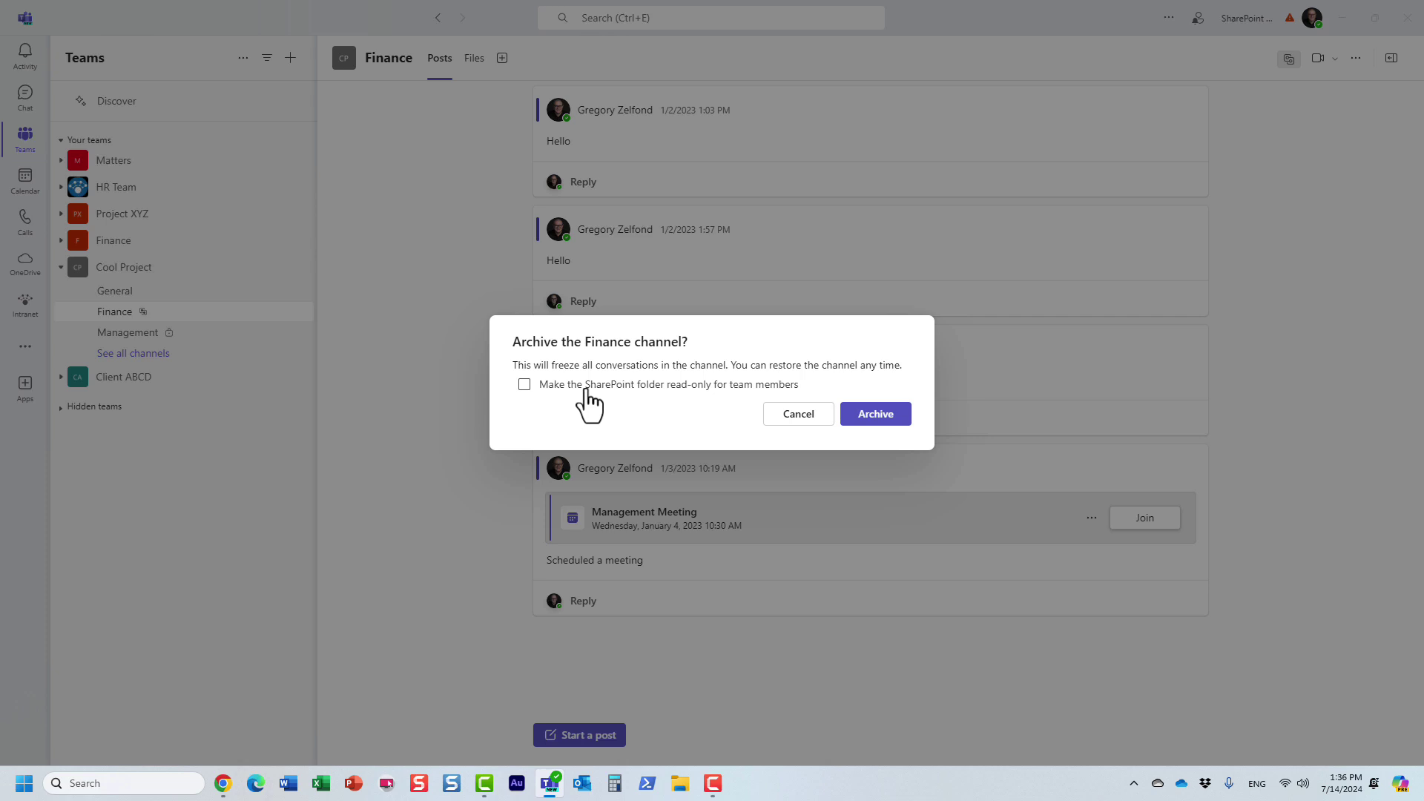
click(586, 392)
click(876, 413)
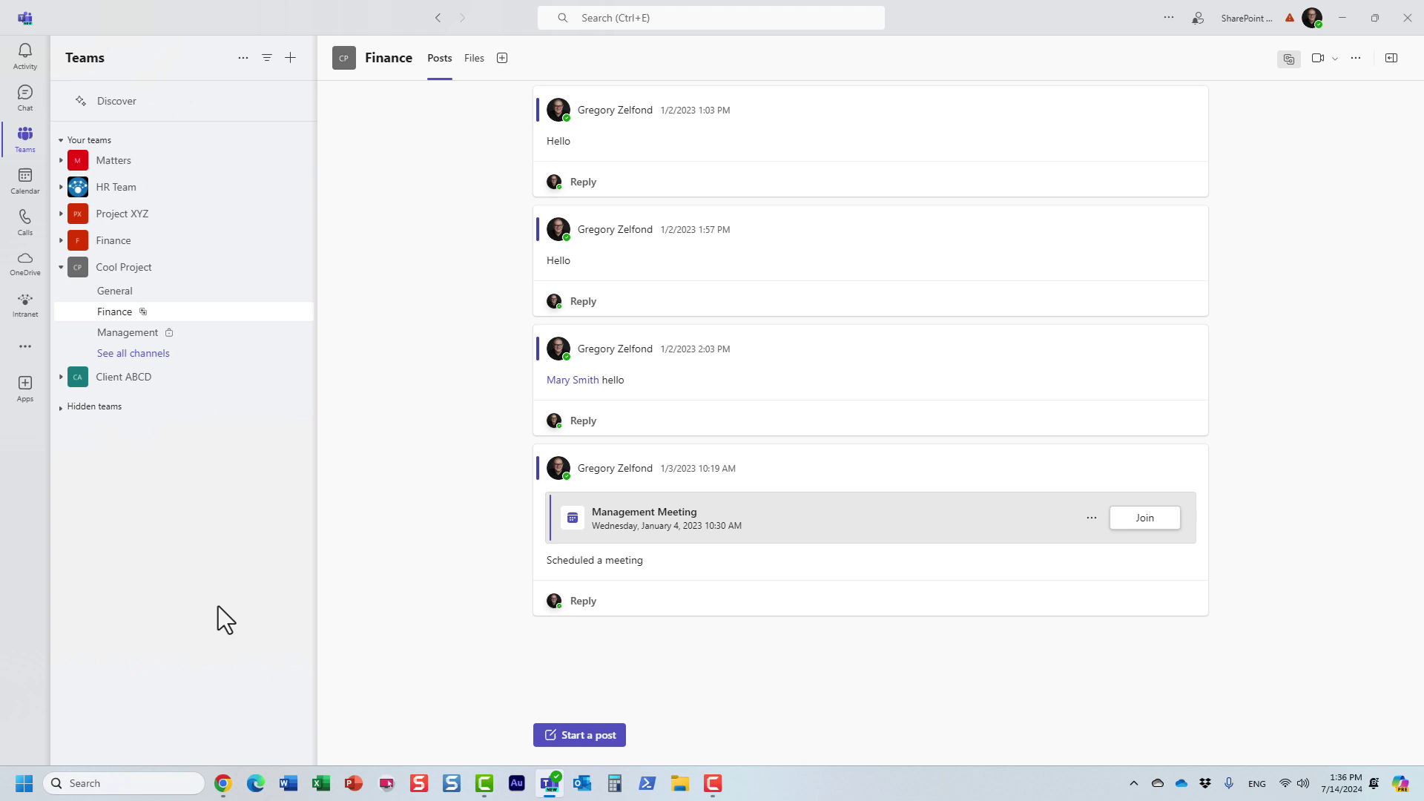
Switch to Chrome and check the document library of the Cool Project-Finance site, reloading it for the current state
mouse_move(225, 786)
click(251, 742)
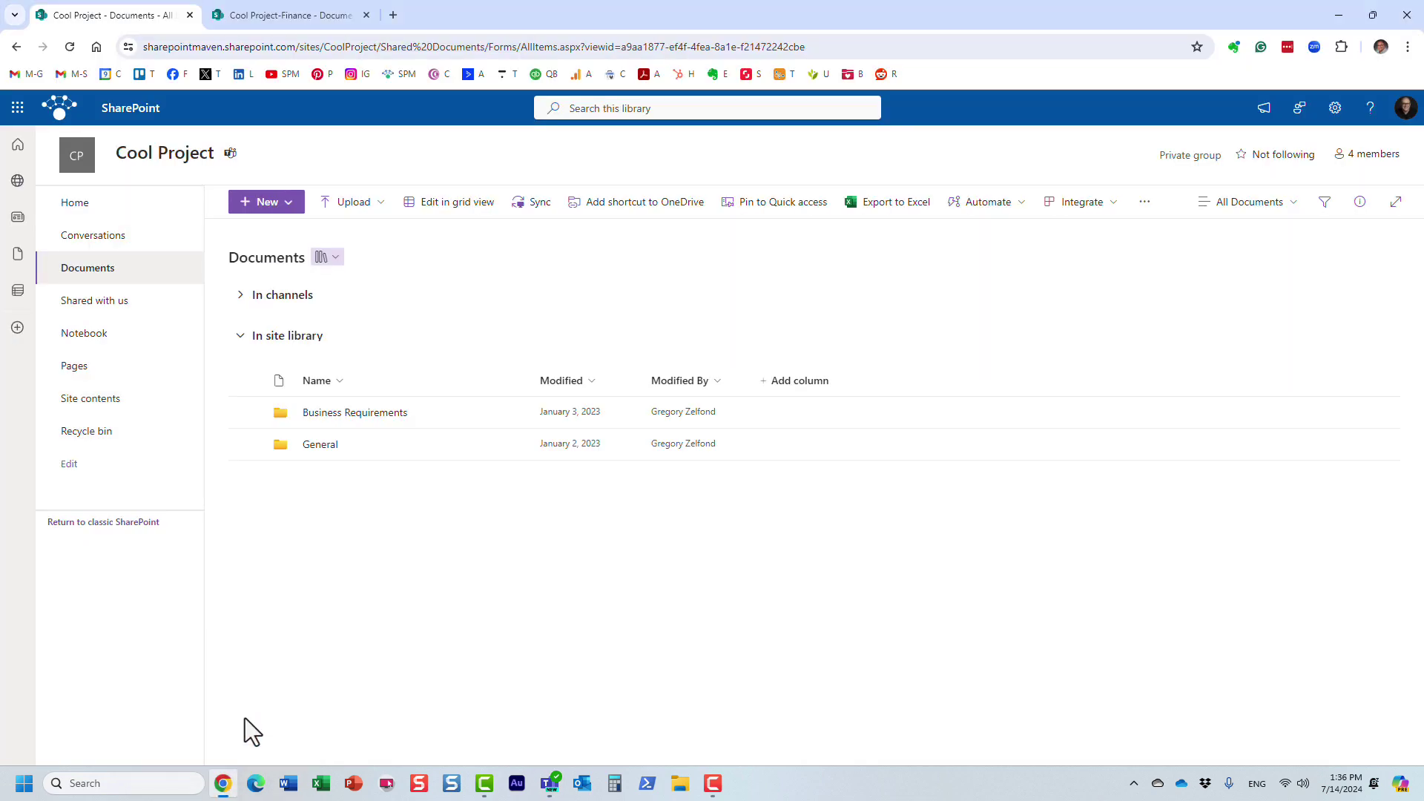
click(269, 15)
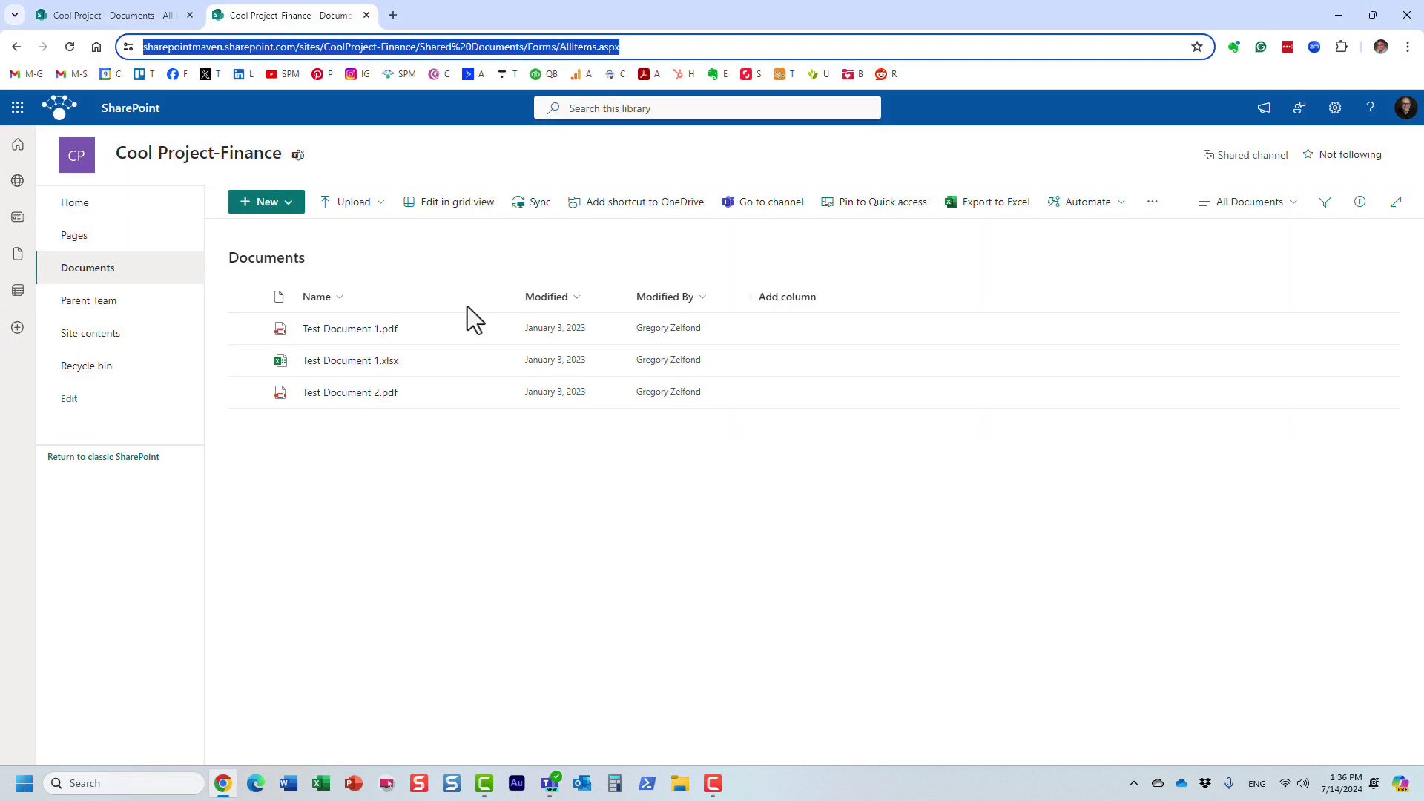
click(530, 509)
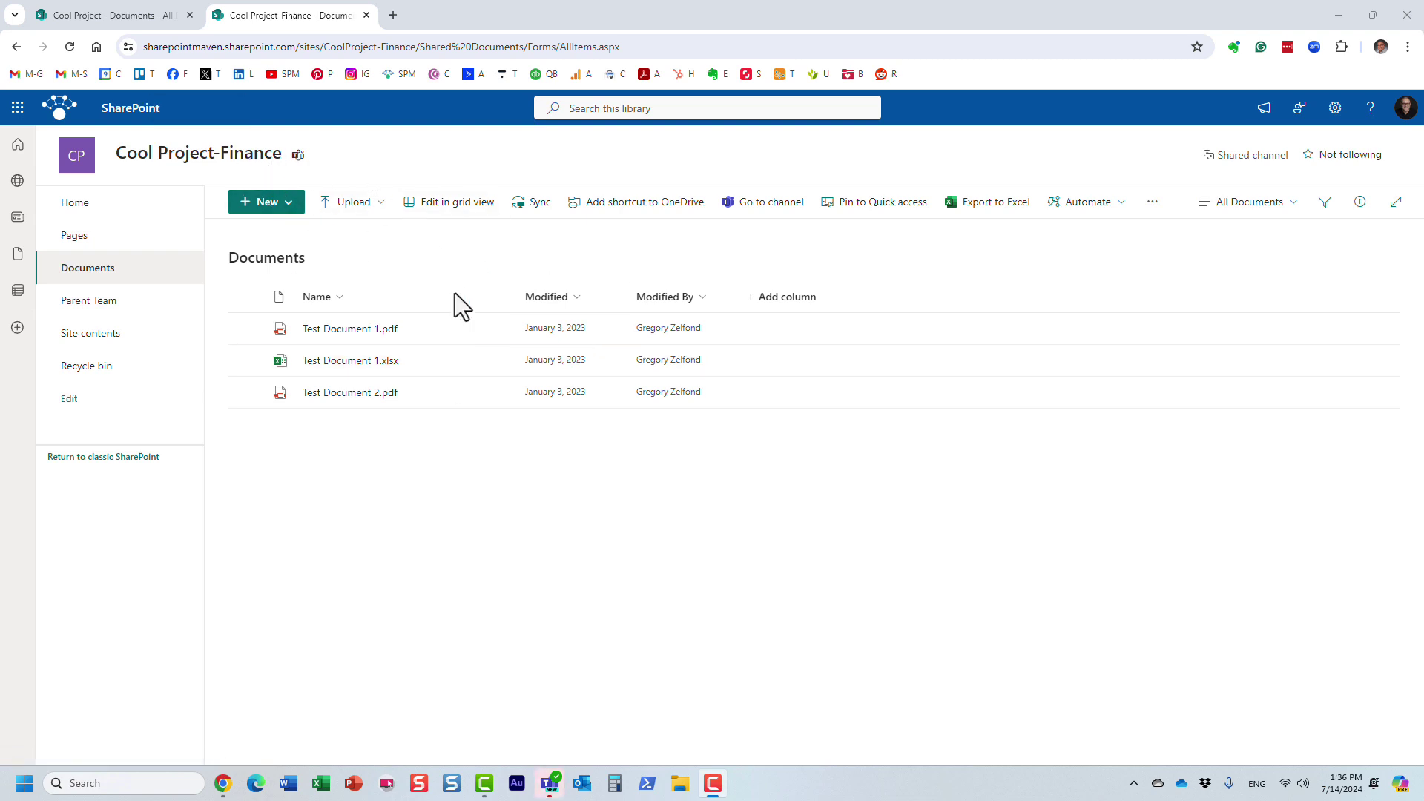
click(69, 47)
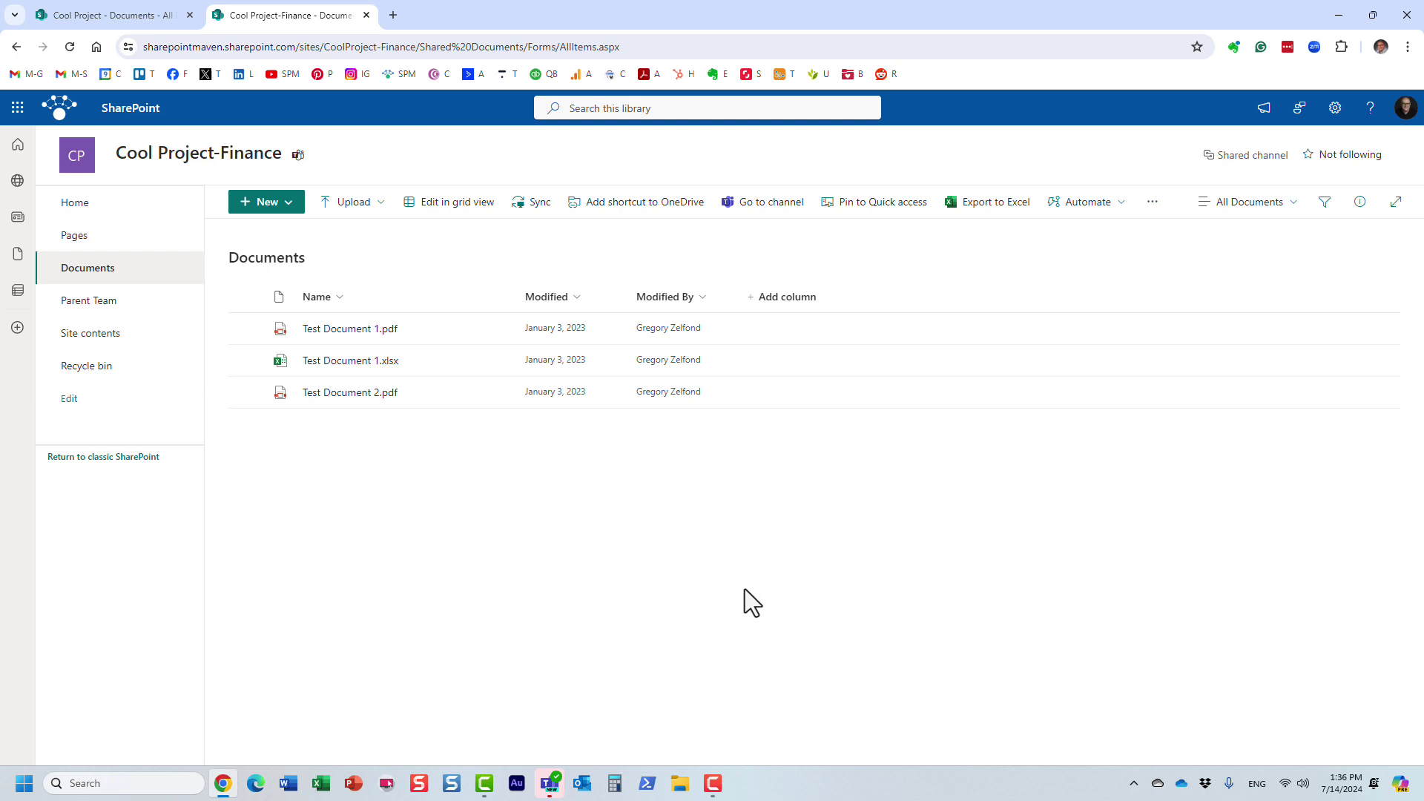
Check which file commands are available for Test Document 1.pdf by selecting it, and clear the selection
click(247, 328)
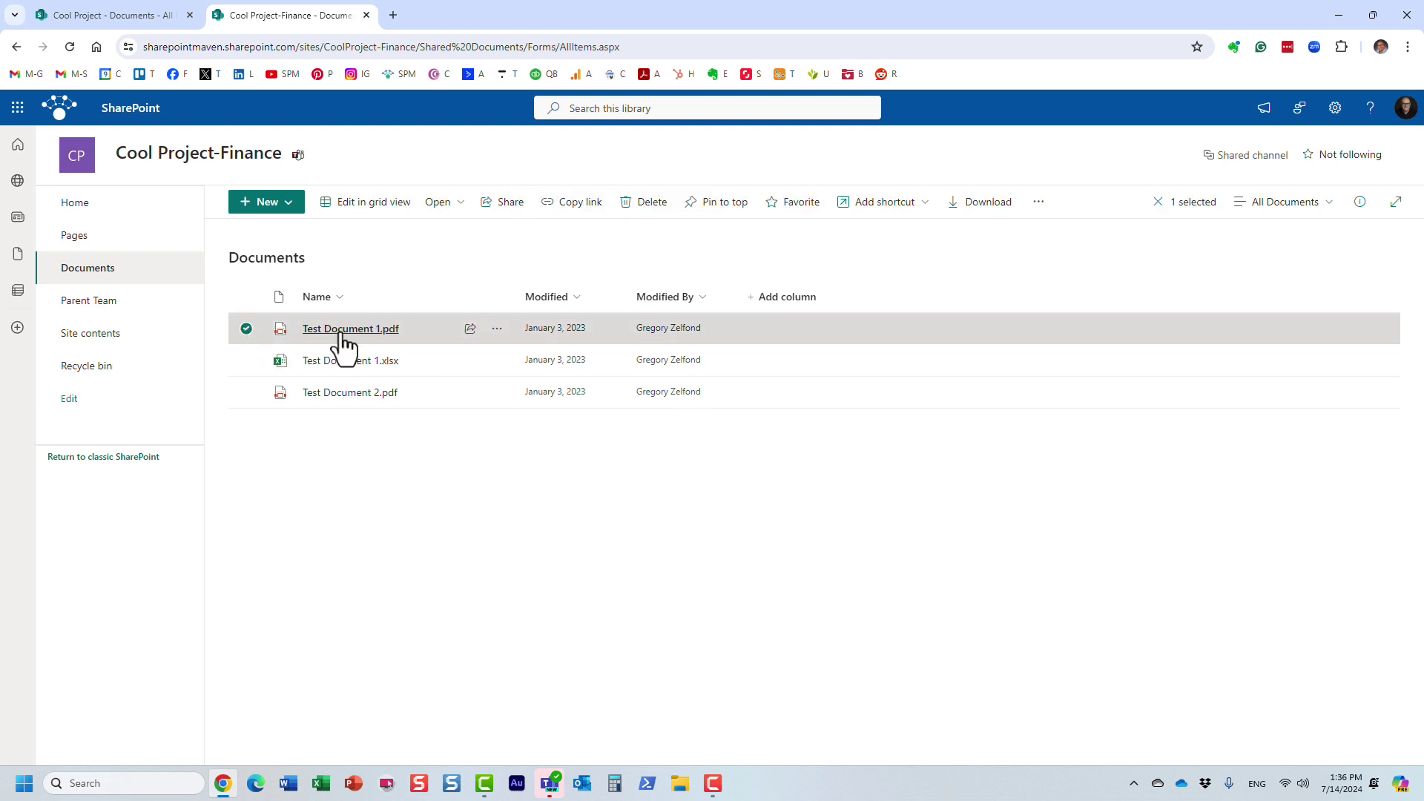
click(247, 328)
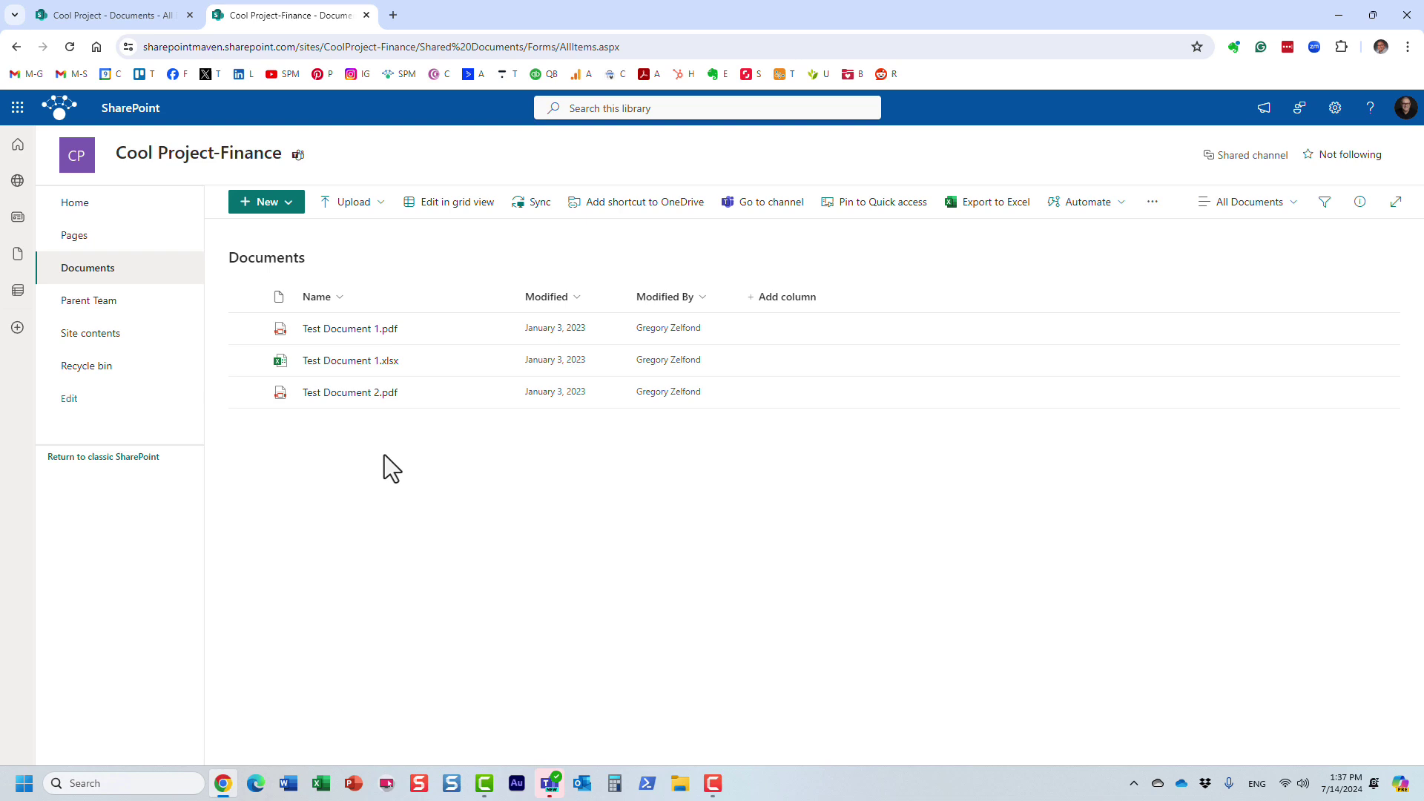
click(247, 329)
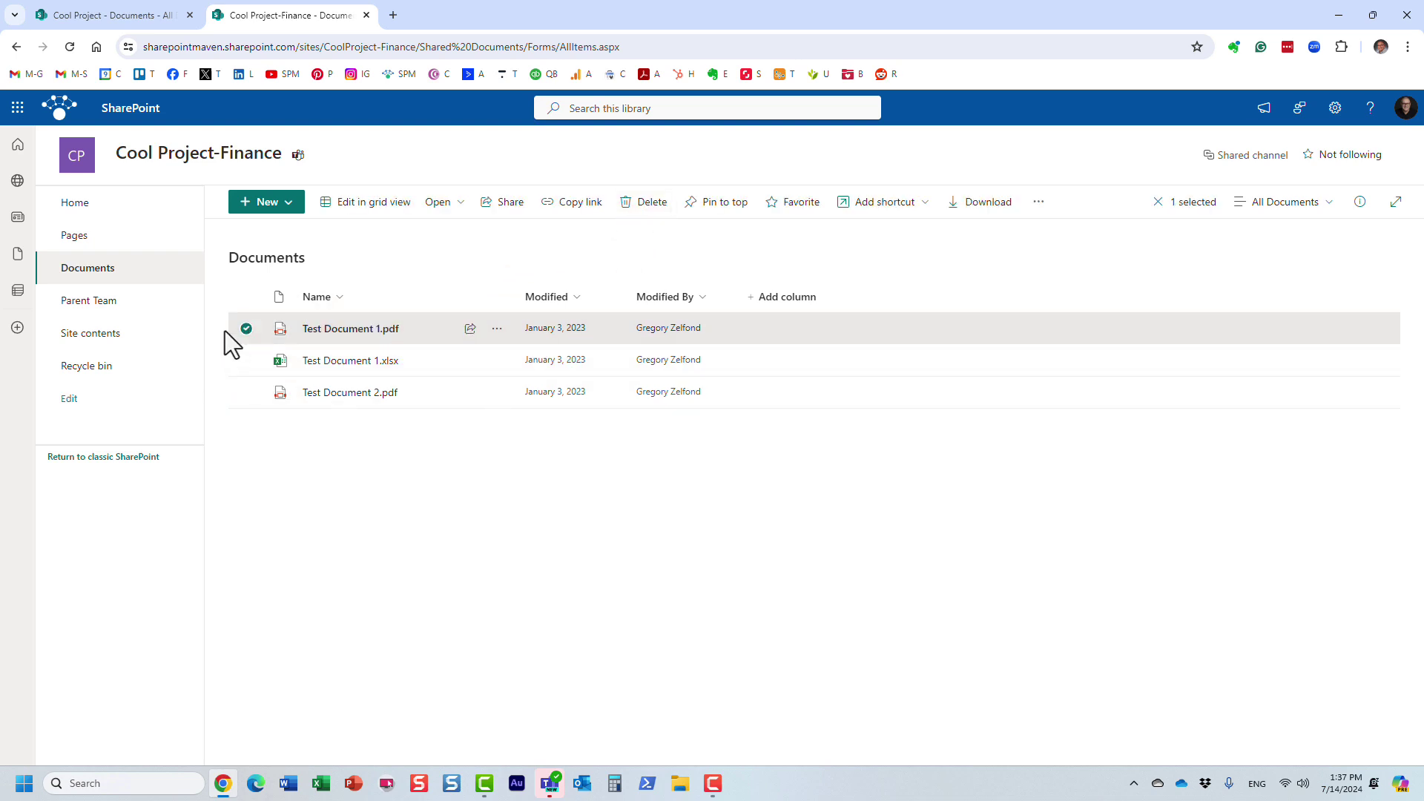
click(246, 329)
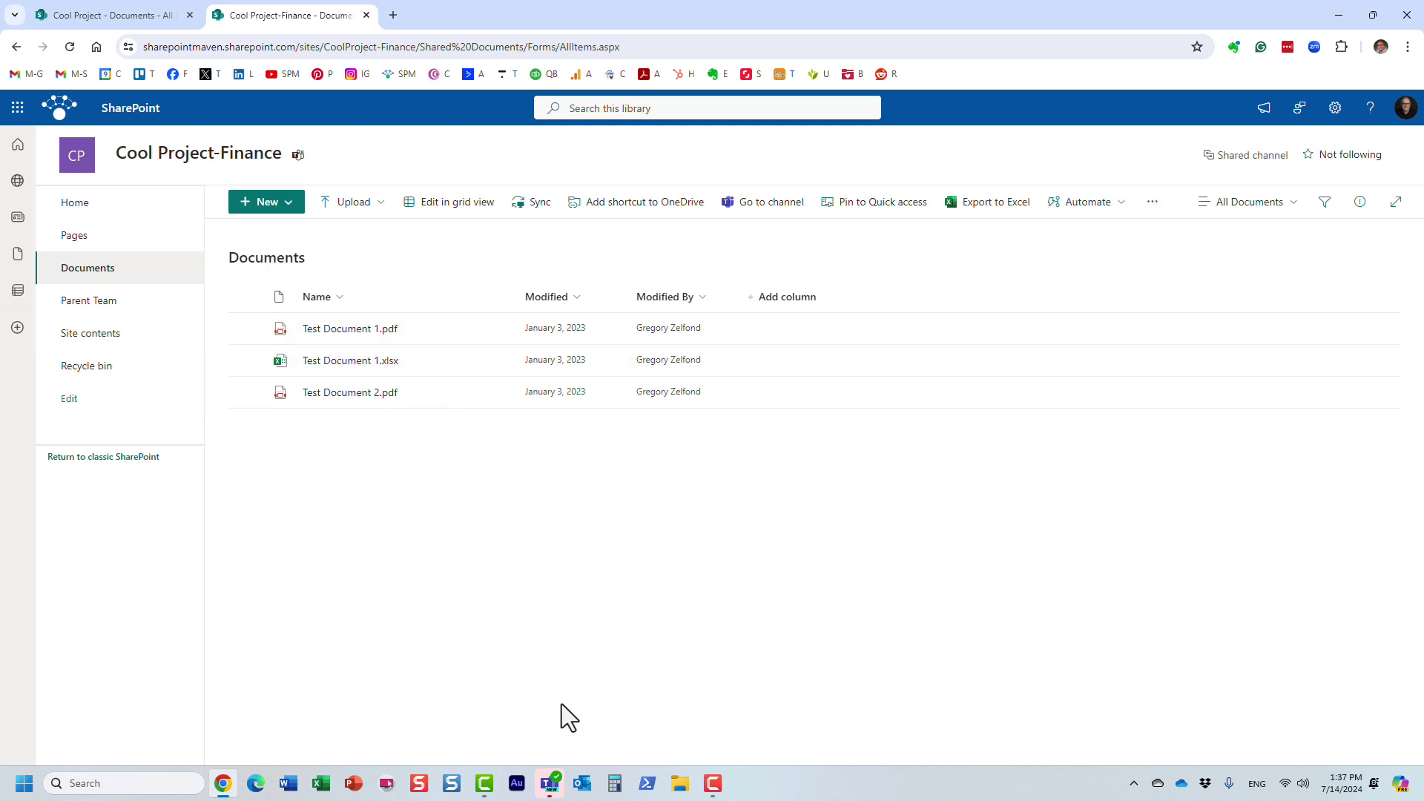
Switch to Teams and show the archived channels in the management settings of the Cool Project team
click(553, 779)
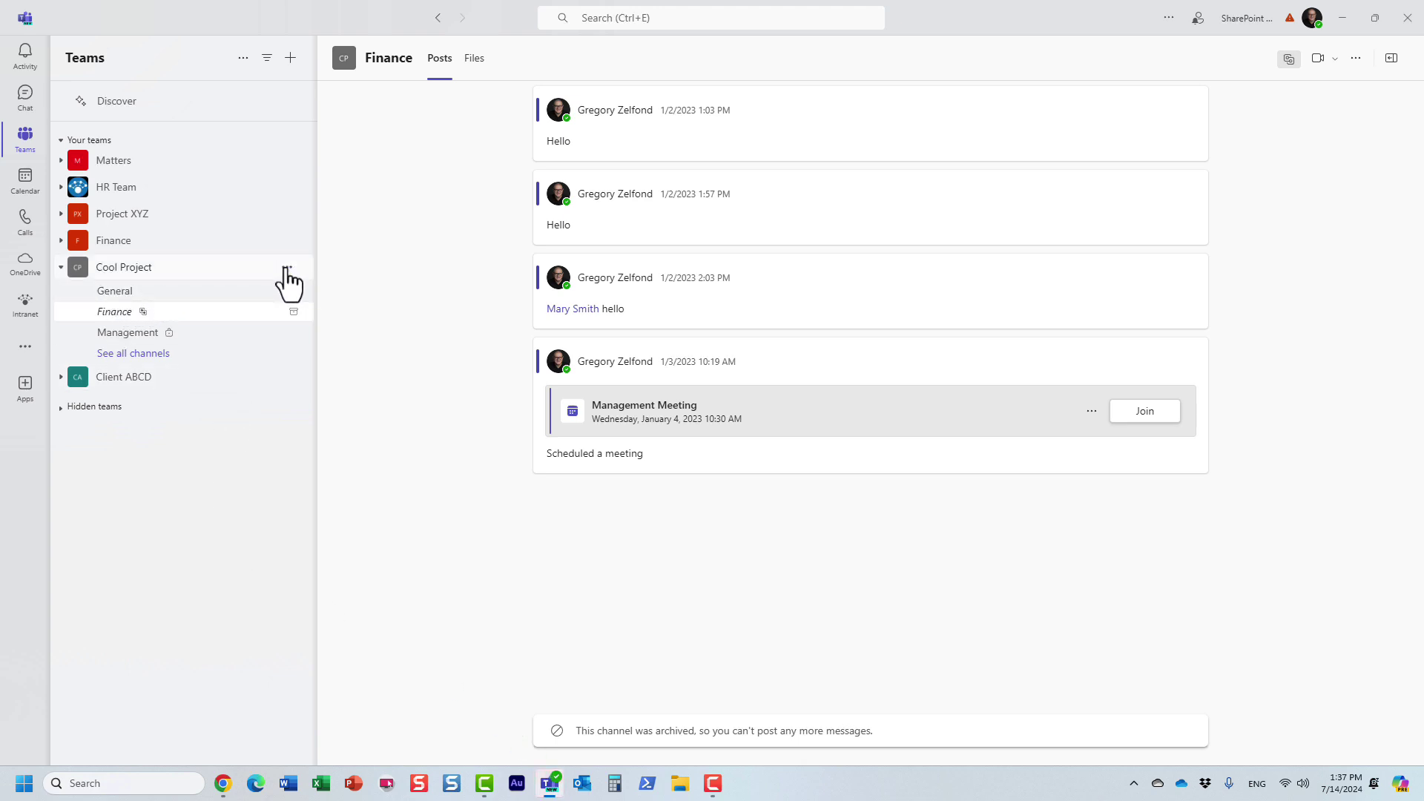
click(287, 268)
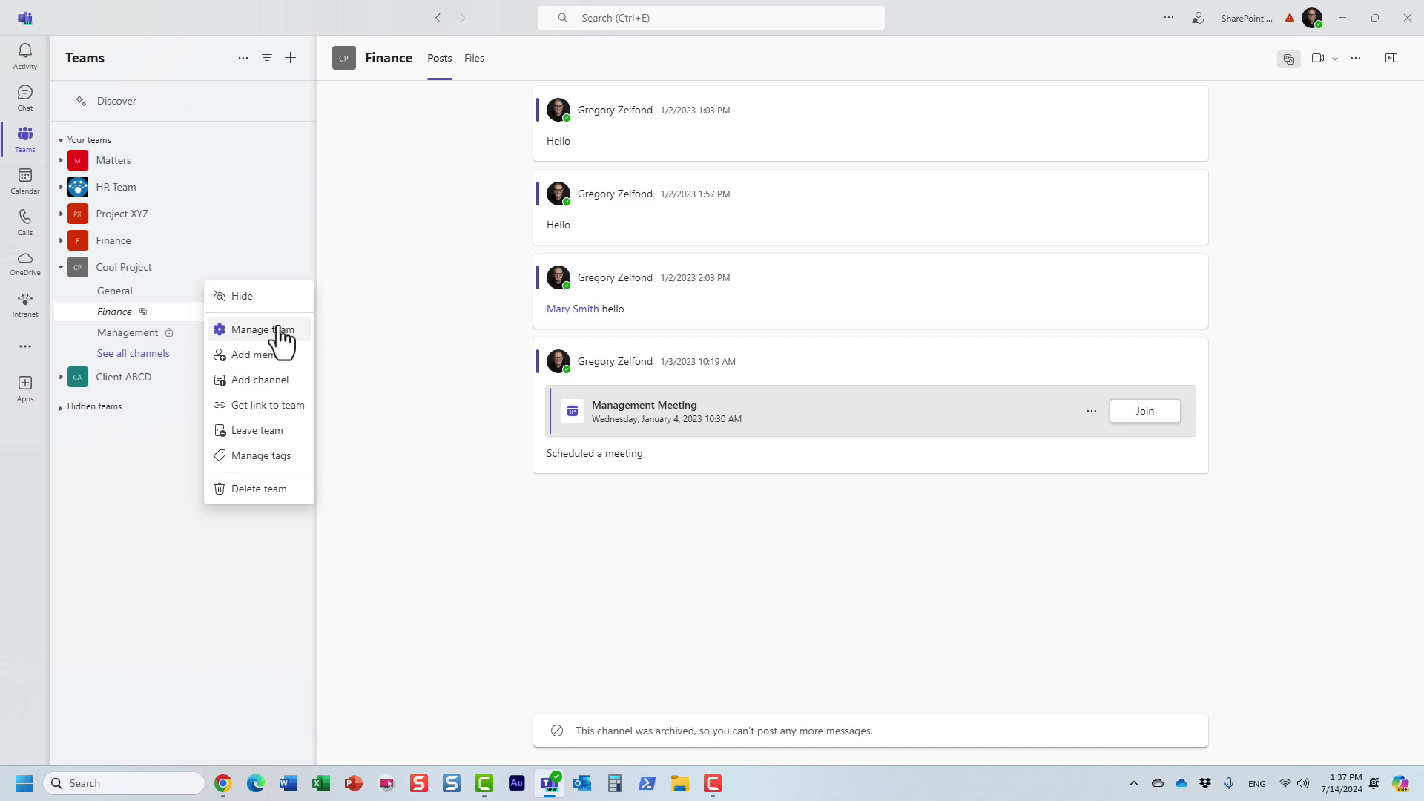
click(280, 330)
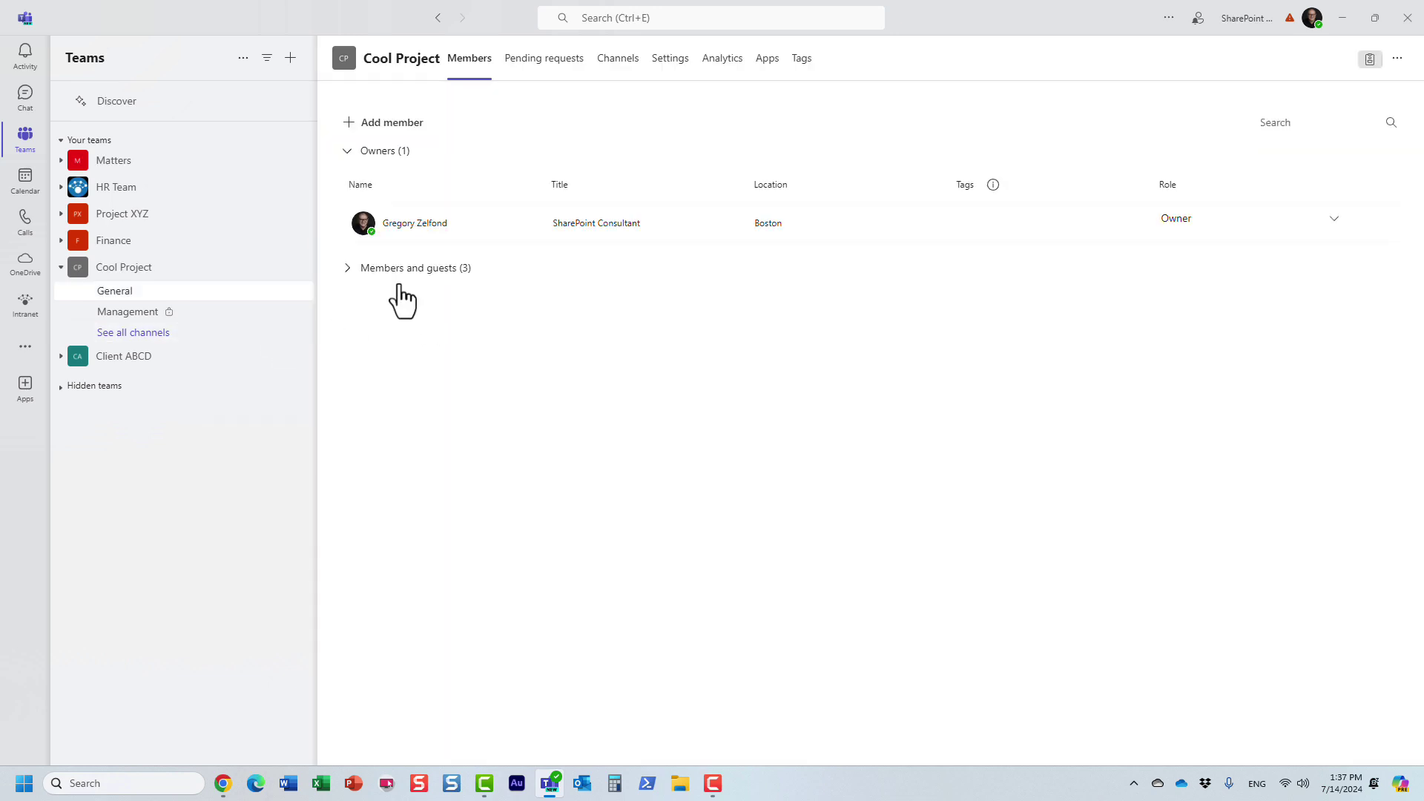
click(616, 58)
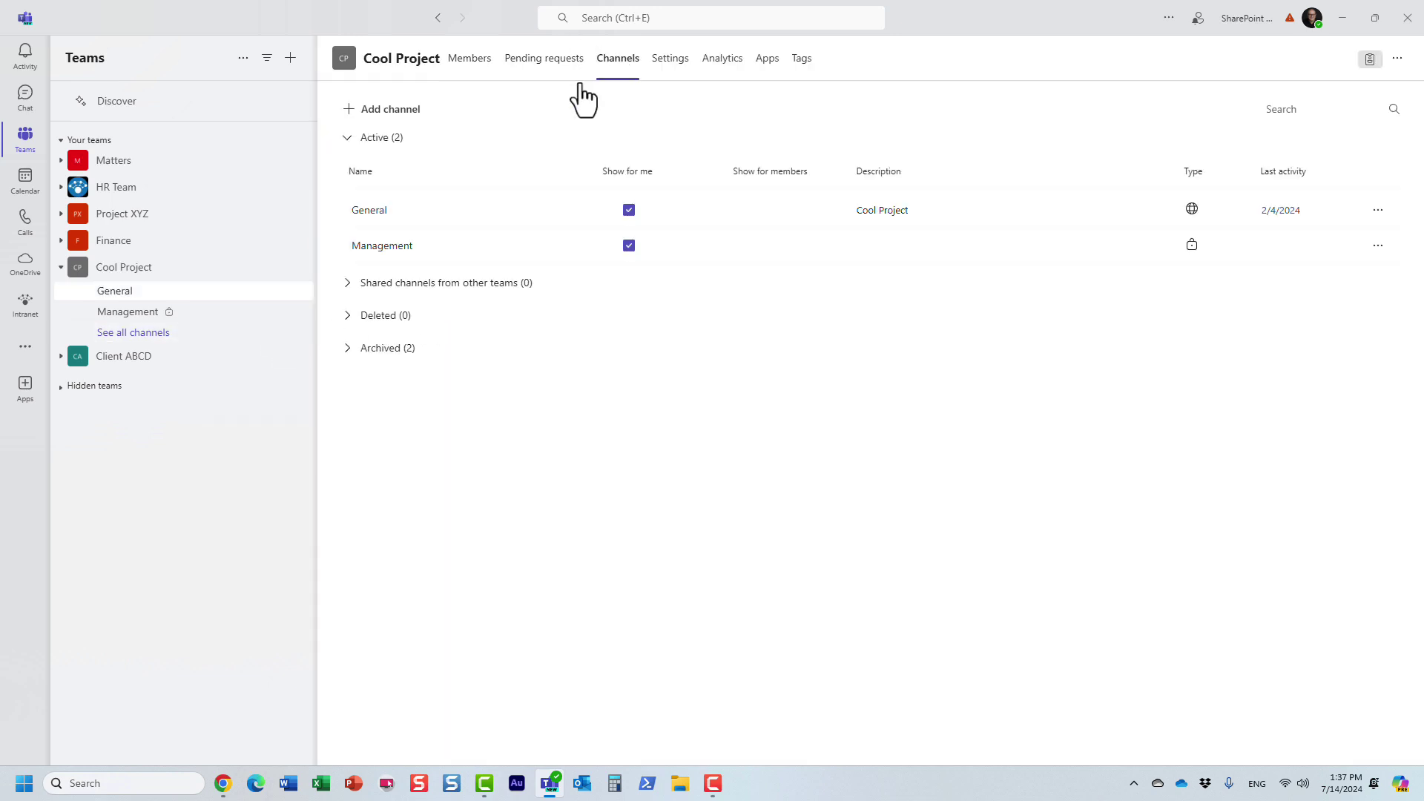
click(359, 350)
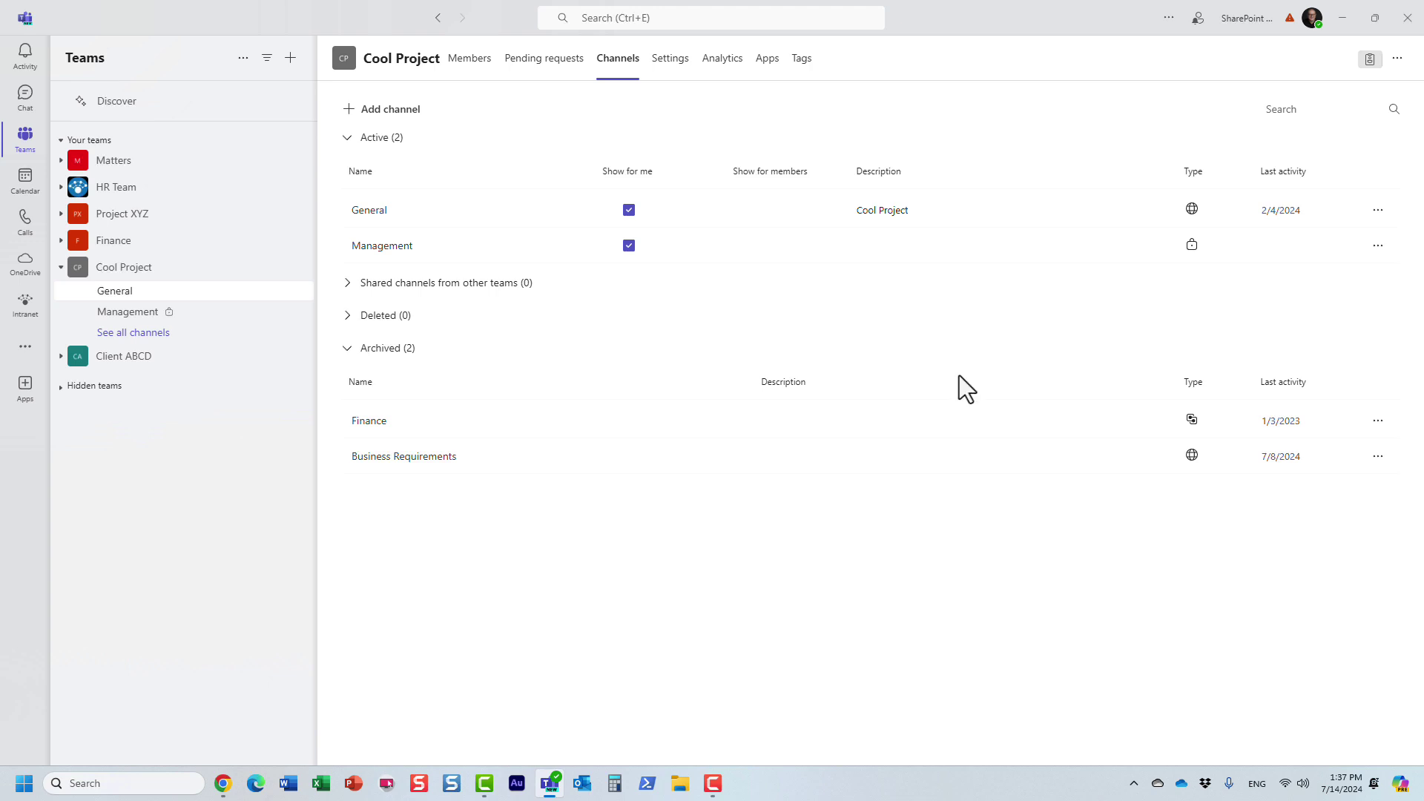
Restore the archived Finance and Business Requirements channels of the Cool Project team
click(1377, 421)
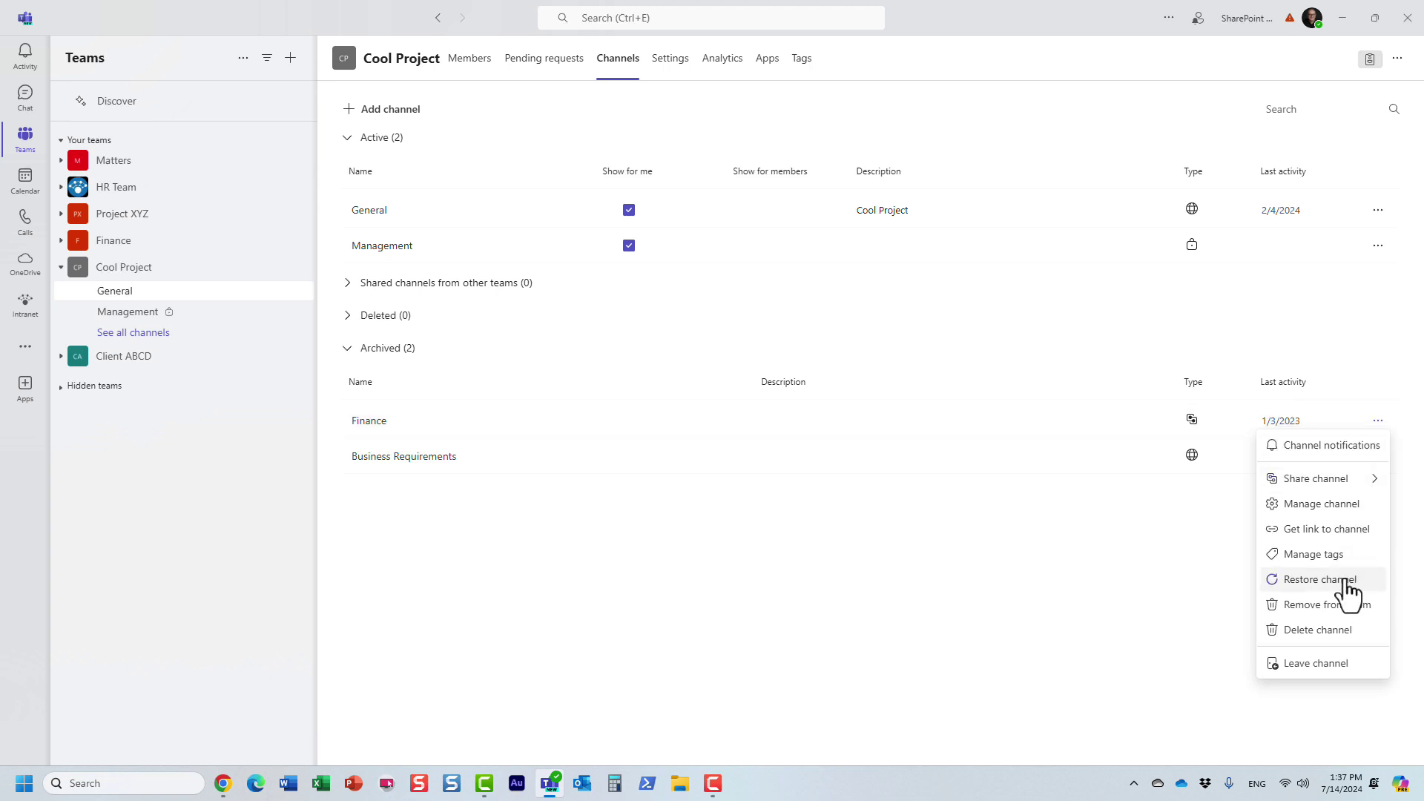
click(1342, 582)
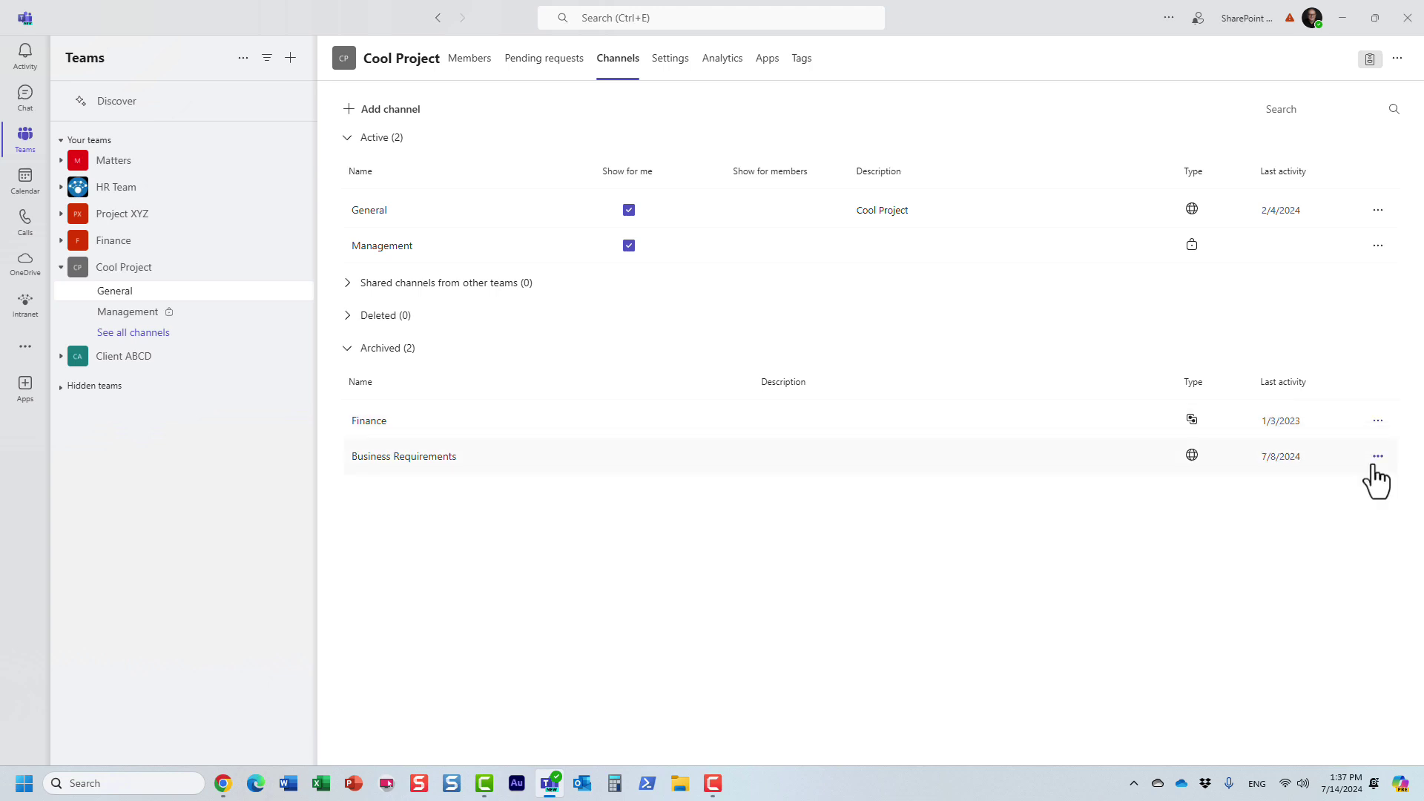
click(1377, 457)
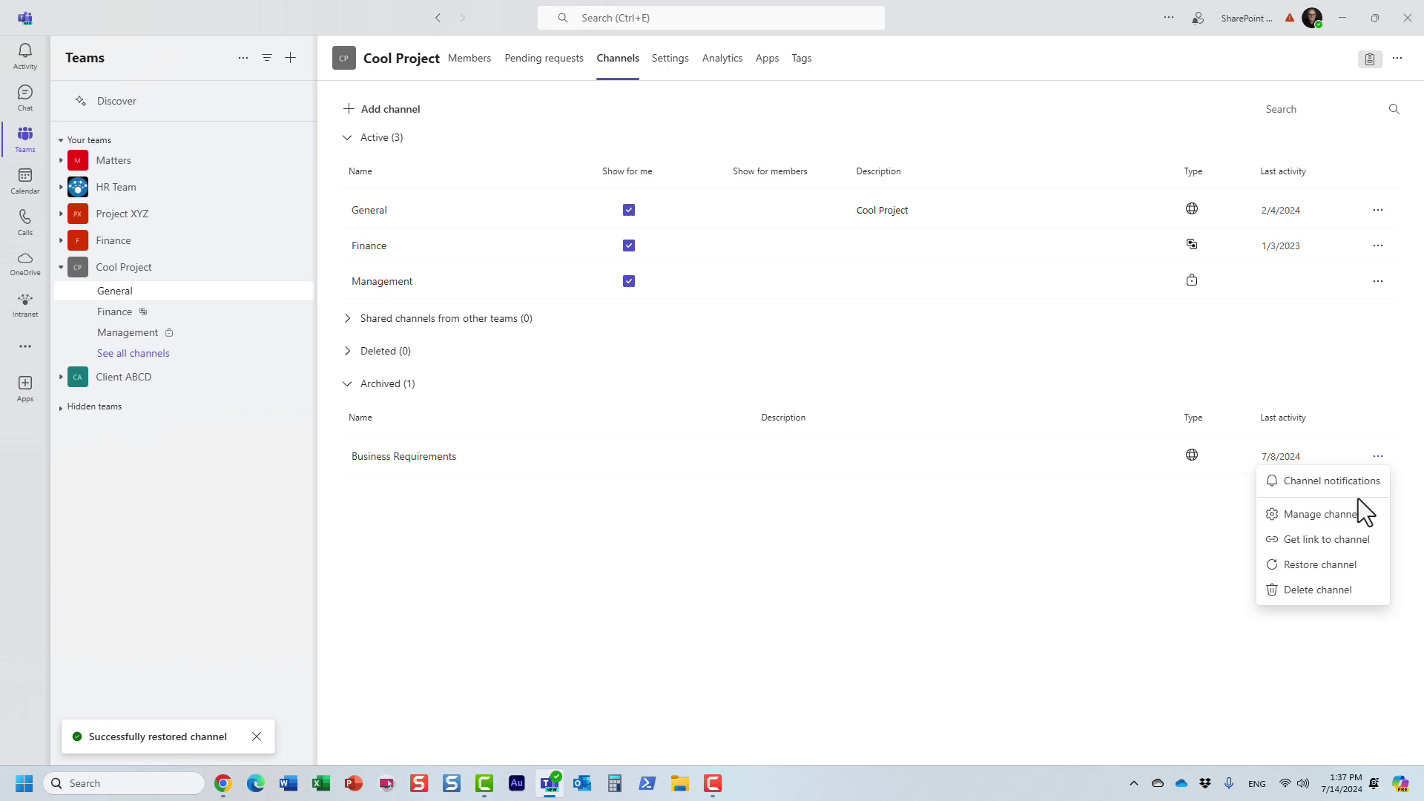
click(1343, 569)
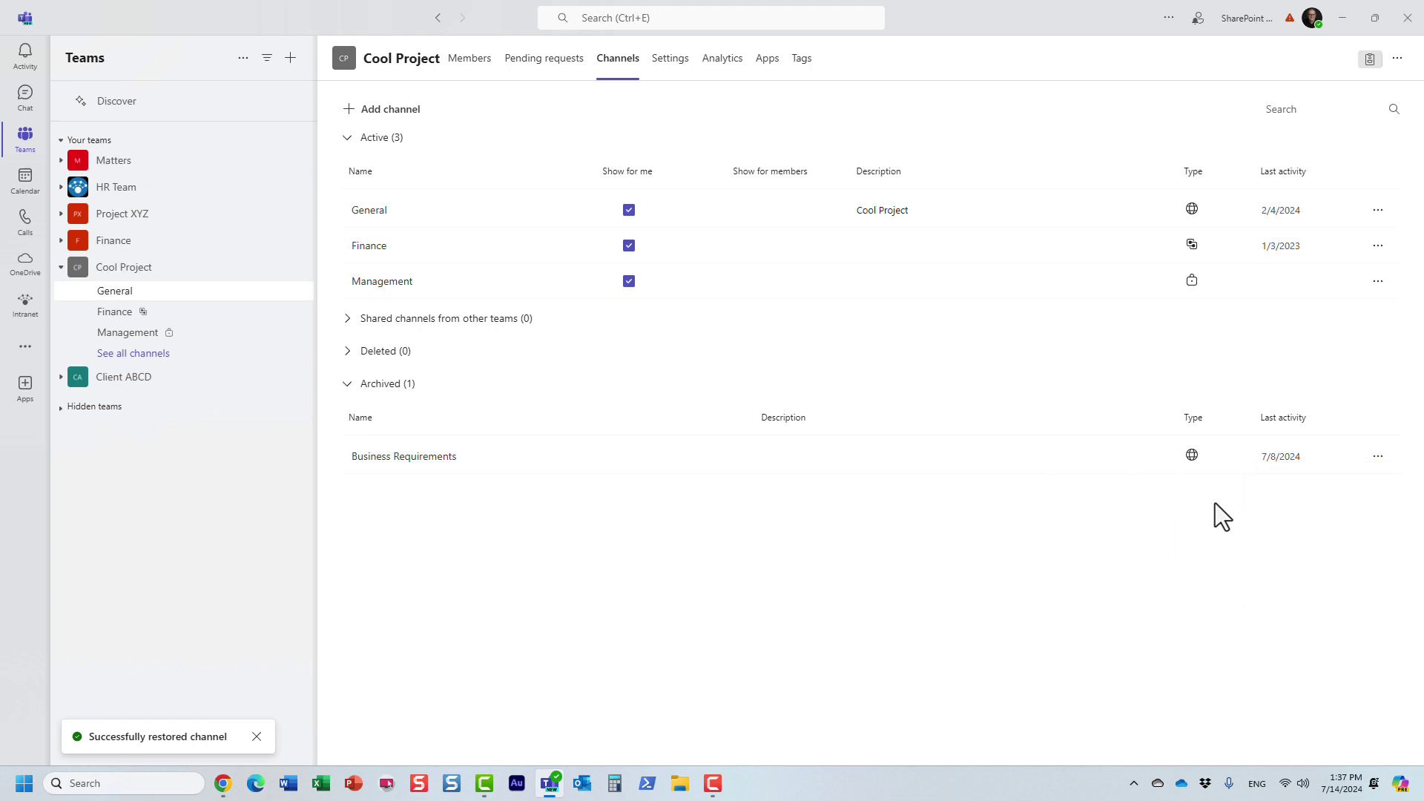